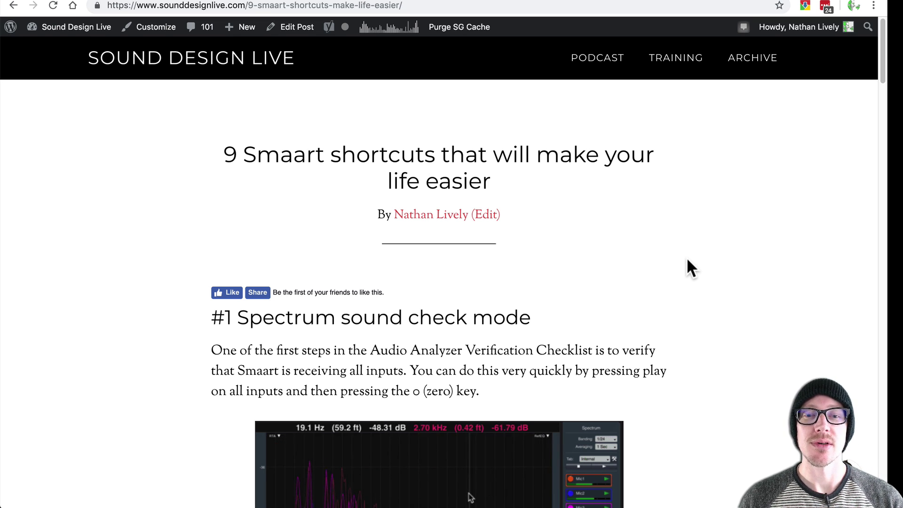
Scroll the article down to tip #1, Spectrum sound check mode, and its screenshot
scroll(670, 280, down, 4)
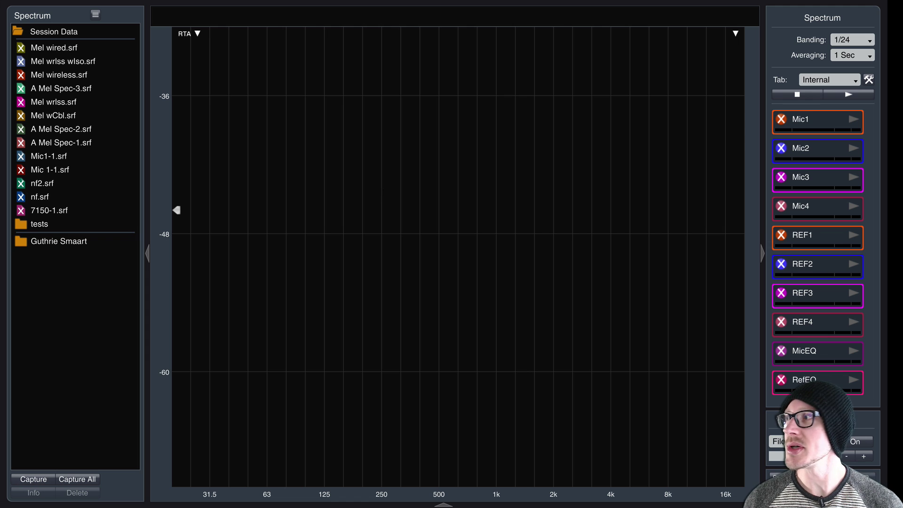
key(alt+a)
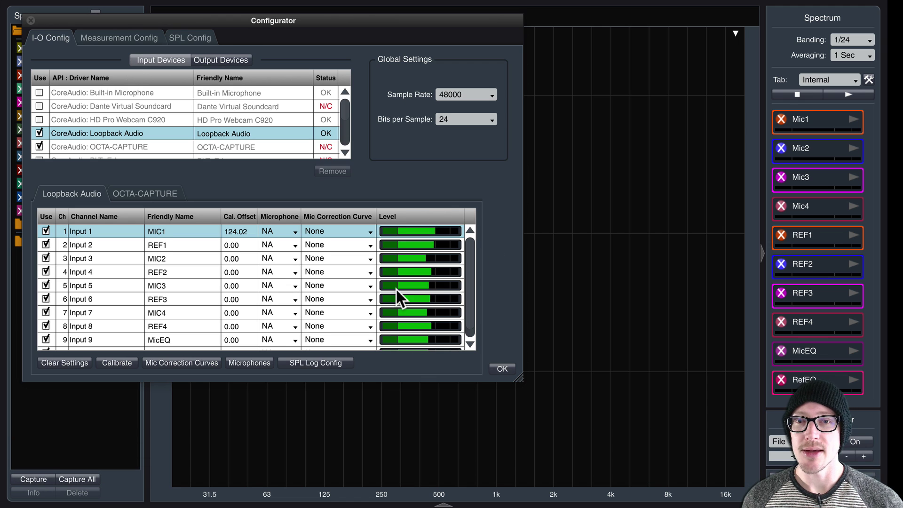
scroll(395, 288, down, 1)
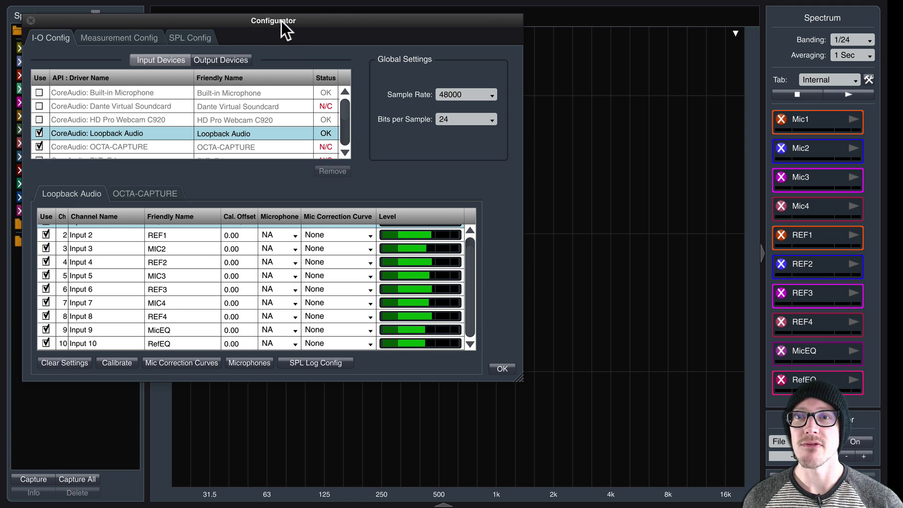
scroll(425, 292, up, 1)
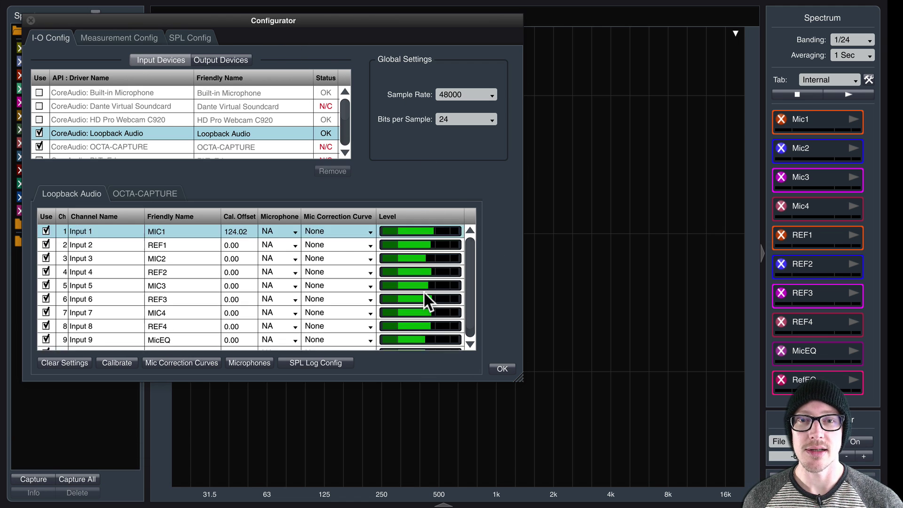
click(501, 368)
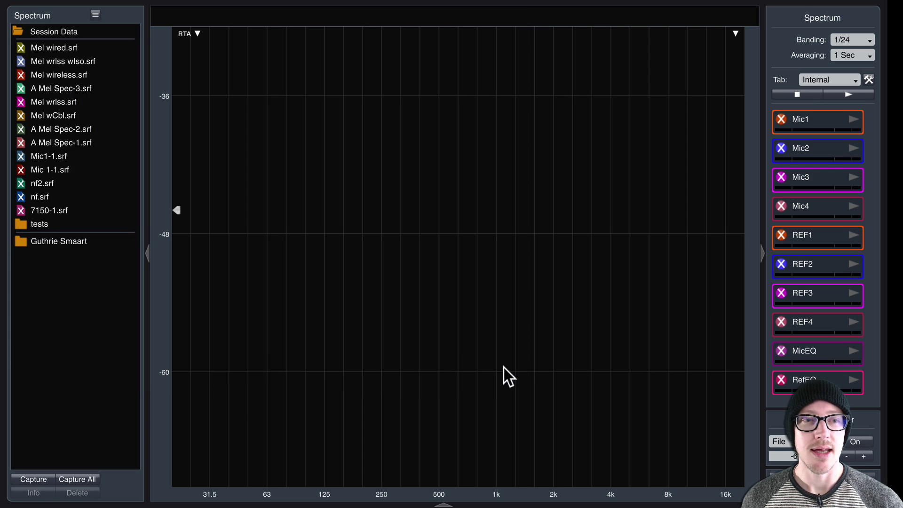
Start live measurement on all inputs and cycle the front trace with Z until Mic3 is on top
click(845, 94)
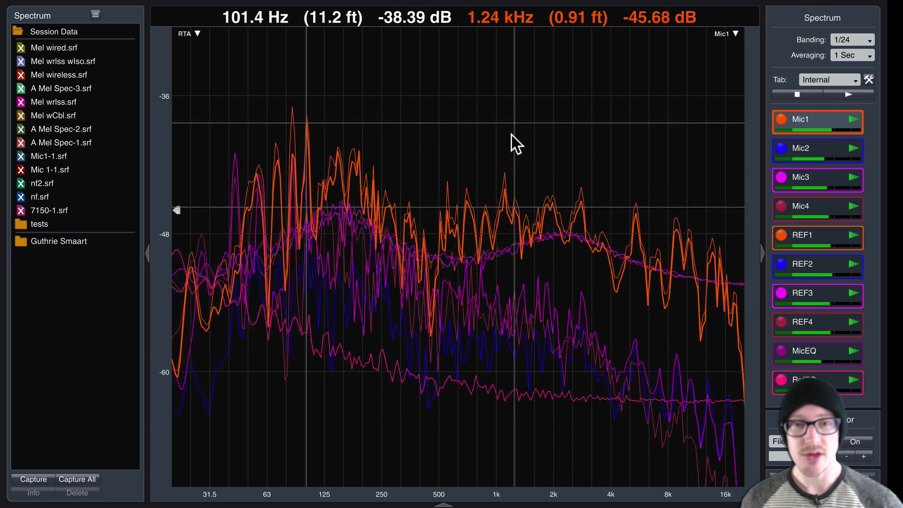
key(z)
key(z)
key(z)
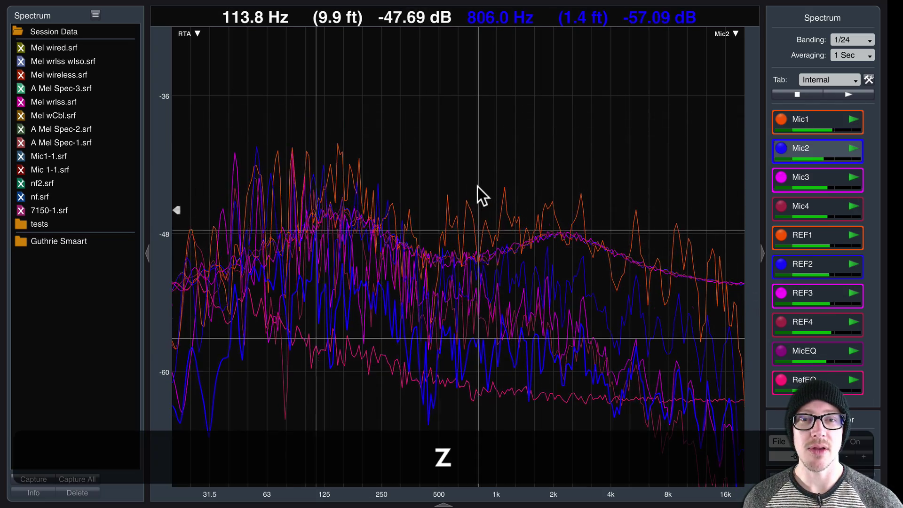
key(z)
key(z)
key(z)
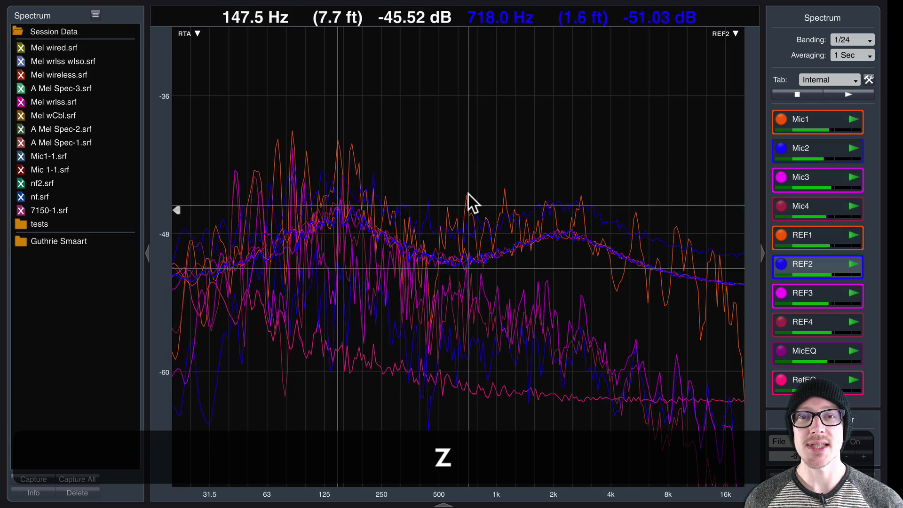
key(z)
key(z)
key(z)
key(z)
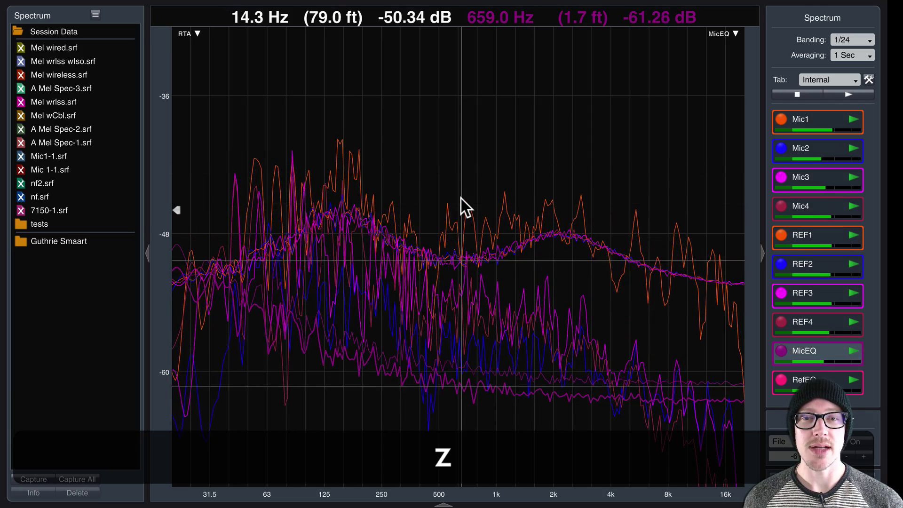
key(z)
key(z)
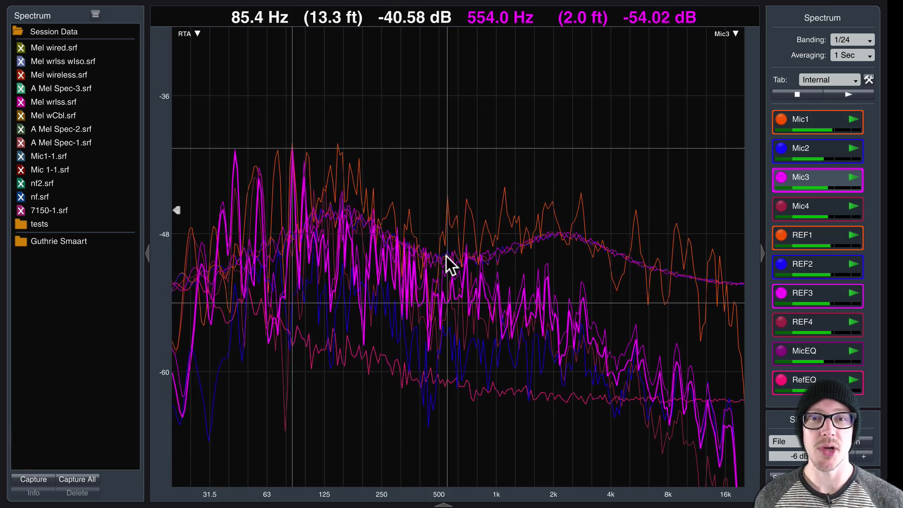
Split the spectrum into one RTA plot per input and show the Mic1 and Mic2 plots as spectrographs
key(0)
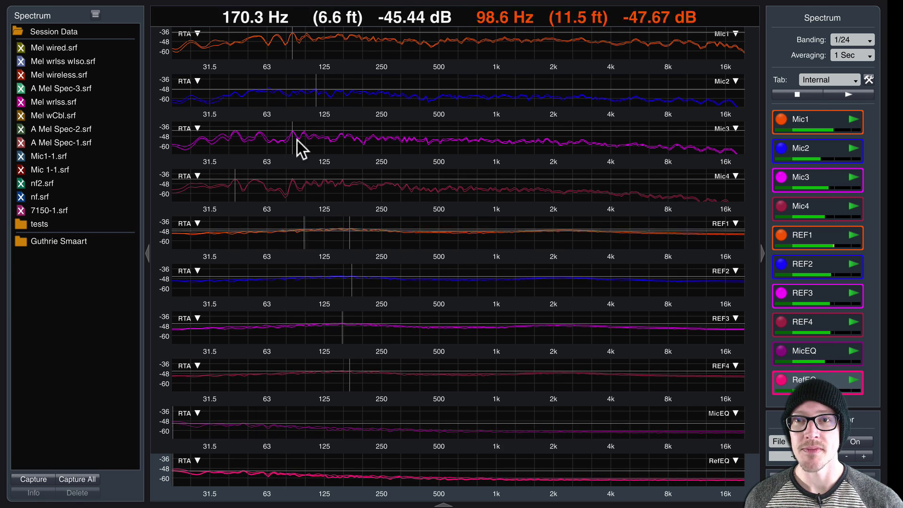
click(196, 34)
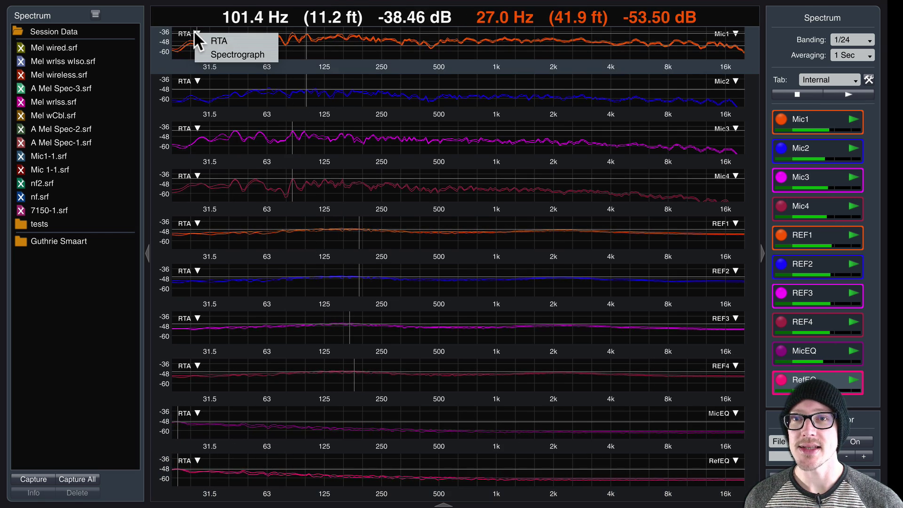
click(207, 52)
click(197, 80)
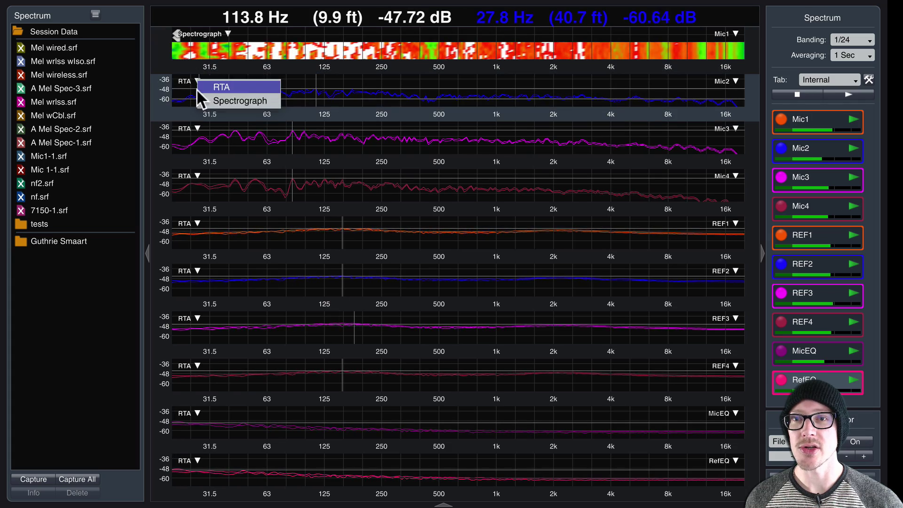
click(203, 100)
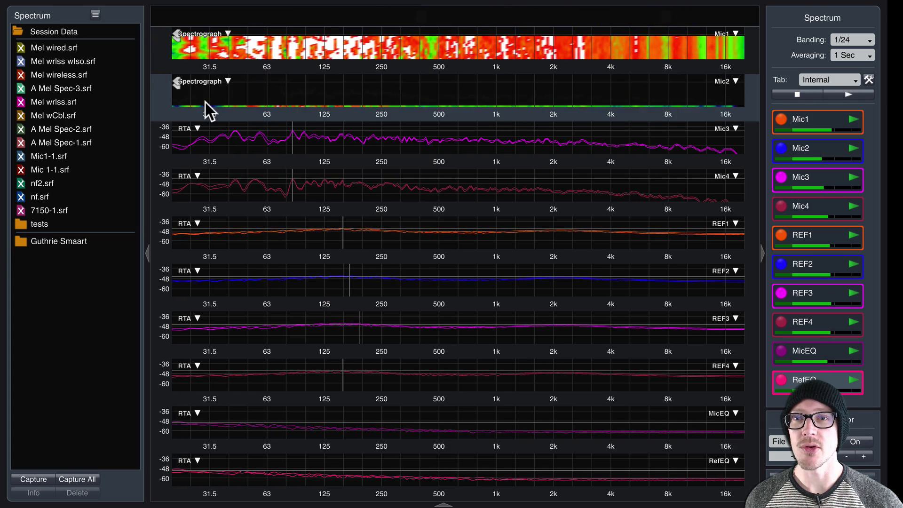
Return the Mic2 and Mic1 plots to RTA and stop all live measurements
click(220, 78)
click(225, 84)
click(212, 32)
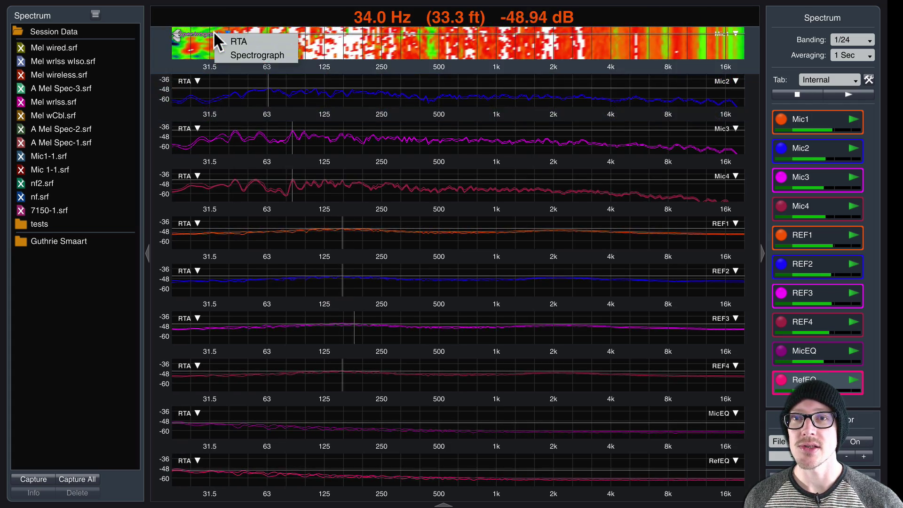
click(225, 37)
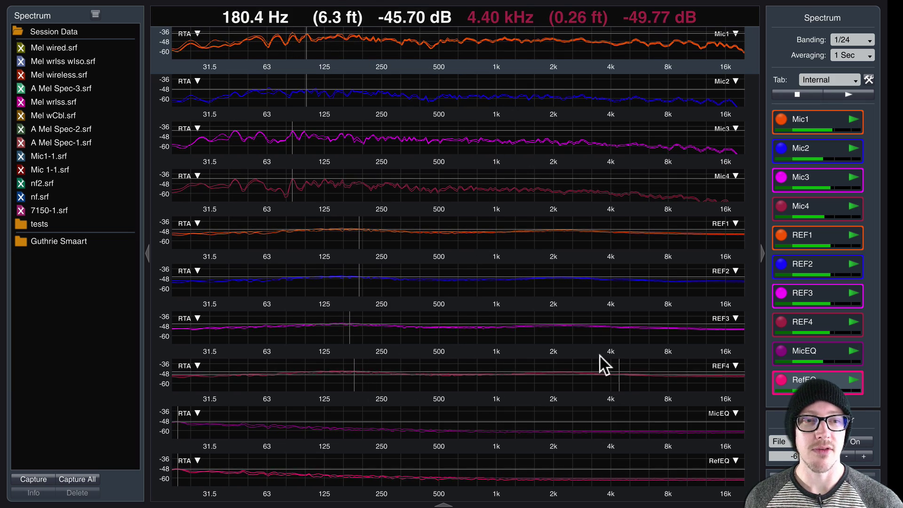
click(805, 92)
Read tip #2, 'Align all visible traces', in the Chrome article, then return to Smaart
key(super+Tab)
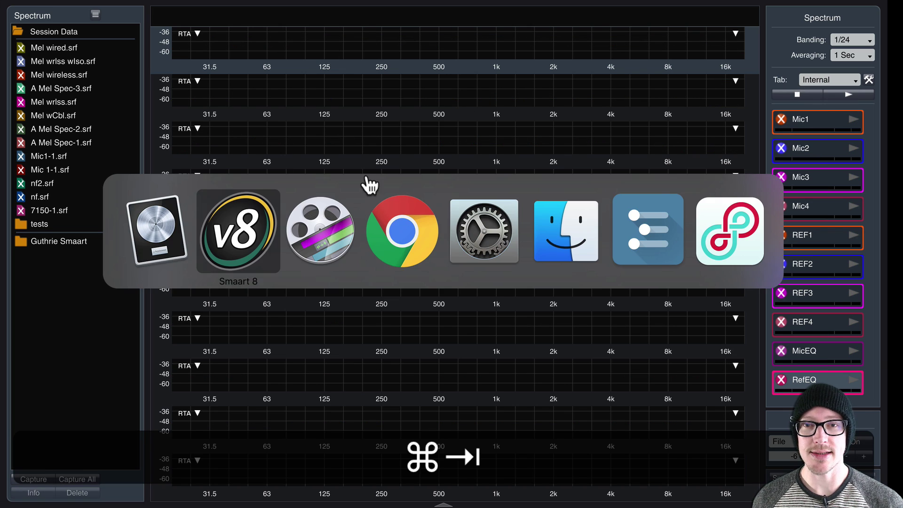
click(402, 227)
scroll(423, 207, down, 8)
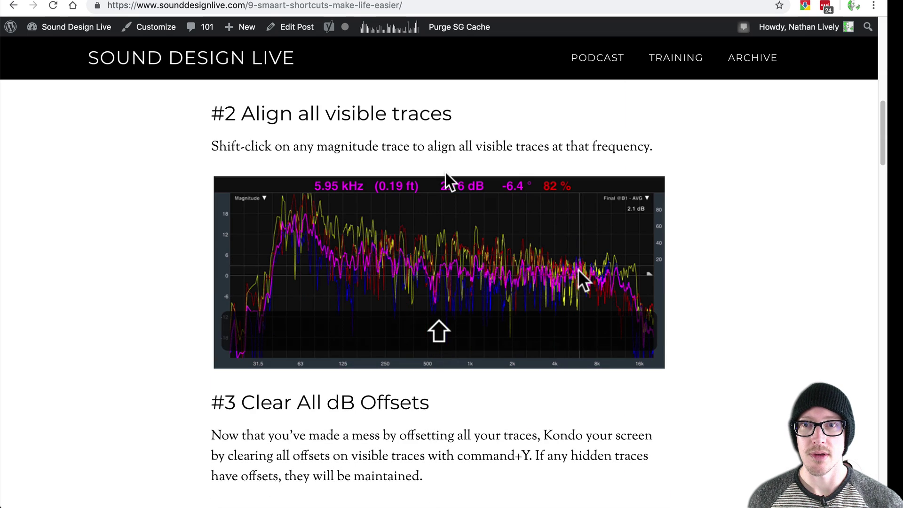
triple_click(302, 113)
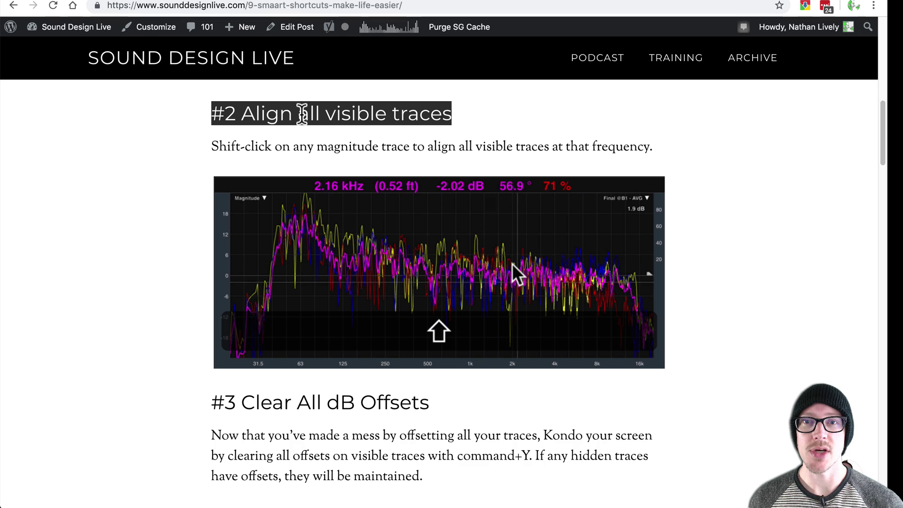
key(super+Tab)
key(super+Tab)
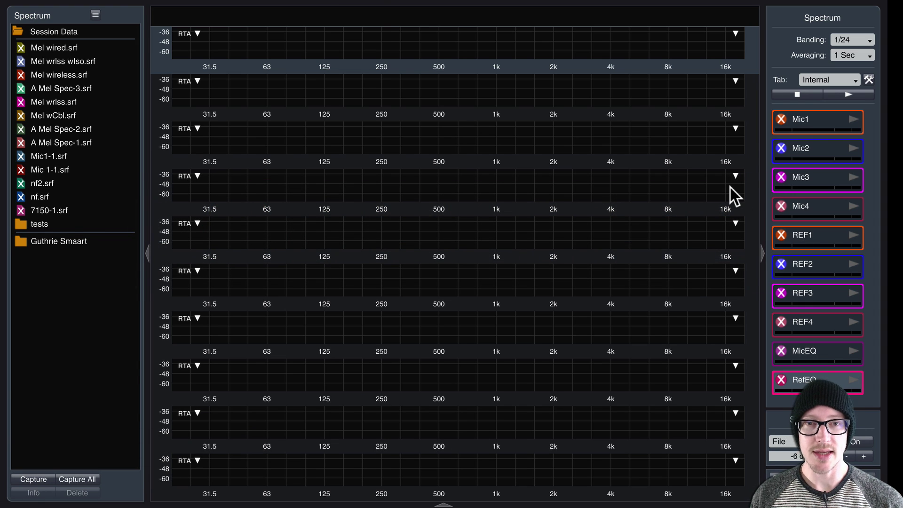
Switch to Transfer Function view, start measuring, and bring Mic2, Mic3, then Mic1 TF to the front
key(6)
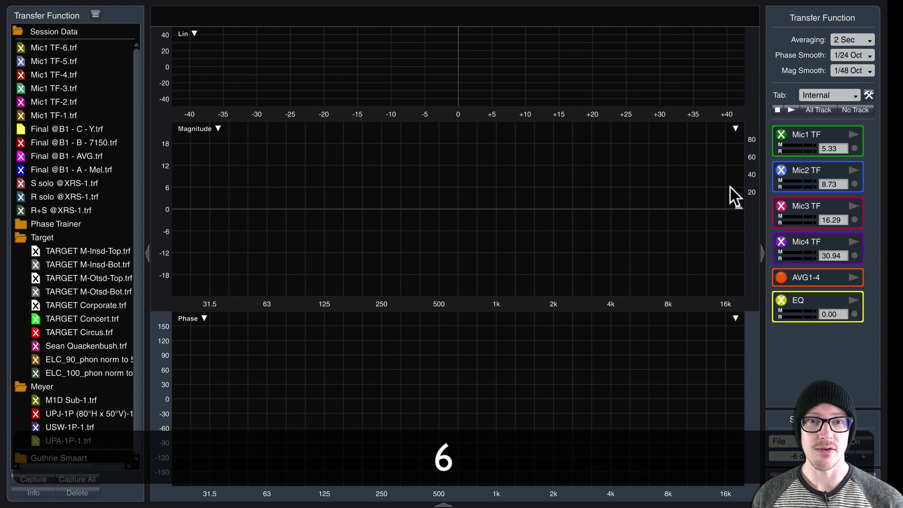
click(791, 110)
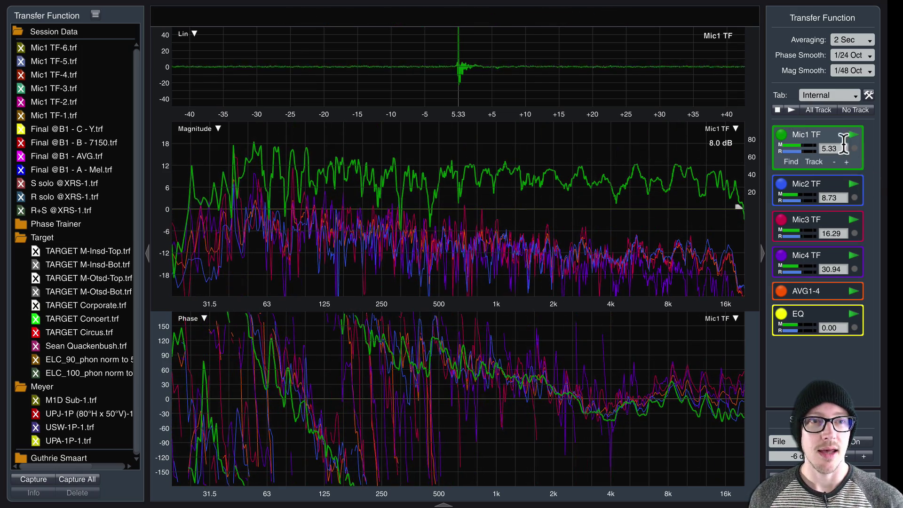
click(819, 184)
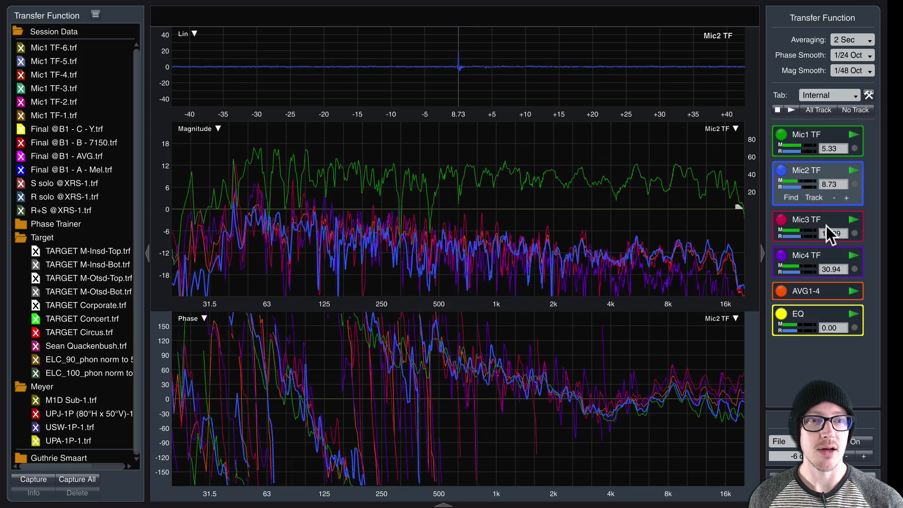
click(828, 233)
click(823, 137)
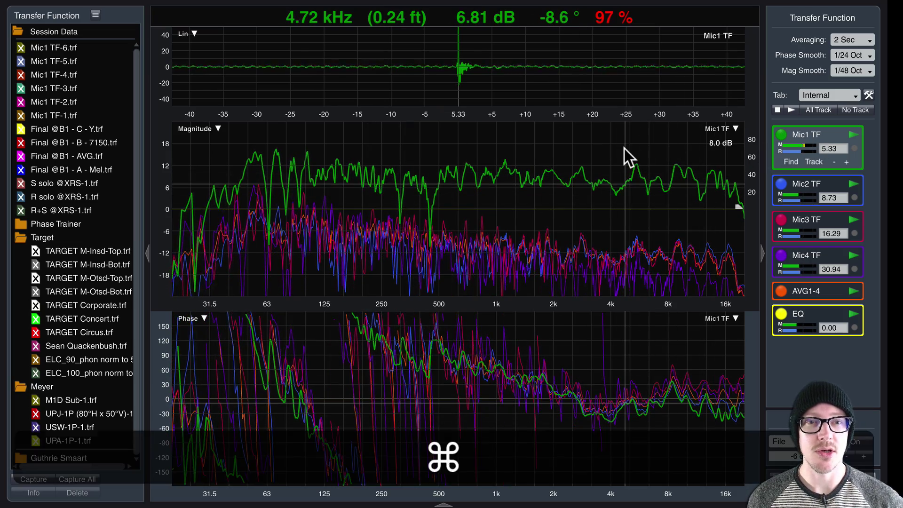
Lower Mic1 TF's offset, hide the EQ trace, and raise Mic1 TF about 15 dB
key(super+Down)
key(super+Down)
key(super+Down)
key(super+Down)
key(super+Down)
key(super+Down)
key(super+Down)
key(super+Down)
key(super+Down)
key(super+Down)
key(super+Down)
key(super+Down)
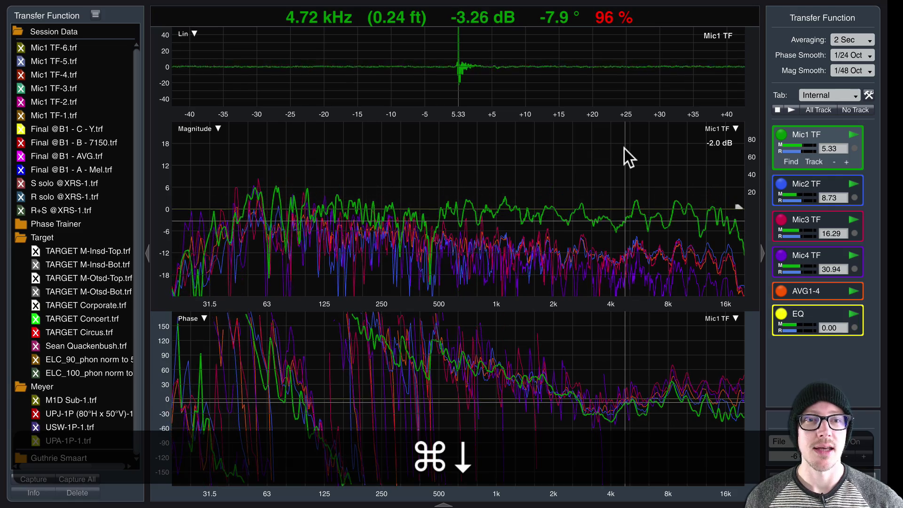
click(644, 200)
click(631, 203)
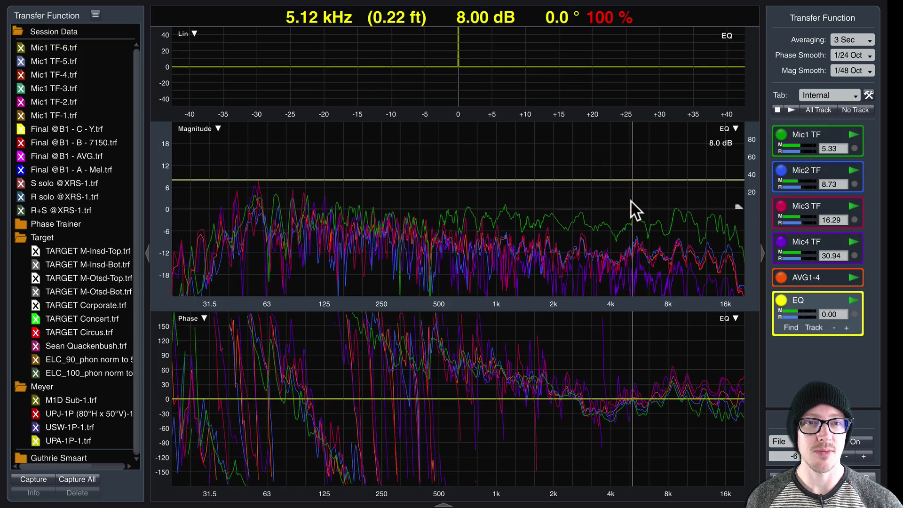
click(781, 301)
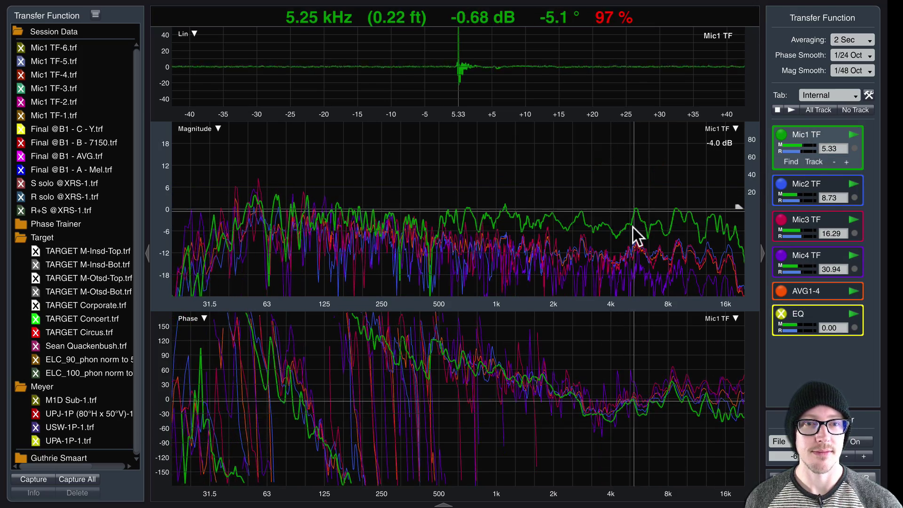
mouse_move(633, 230)
mouse_down()
mouse_move(637, 205)
mouse_move(640, 245)
mouse_up()
Offset Mic4 TF up 20 dB, then make AVG1-4 the front trace and align all visible traces
key(z)
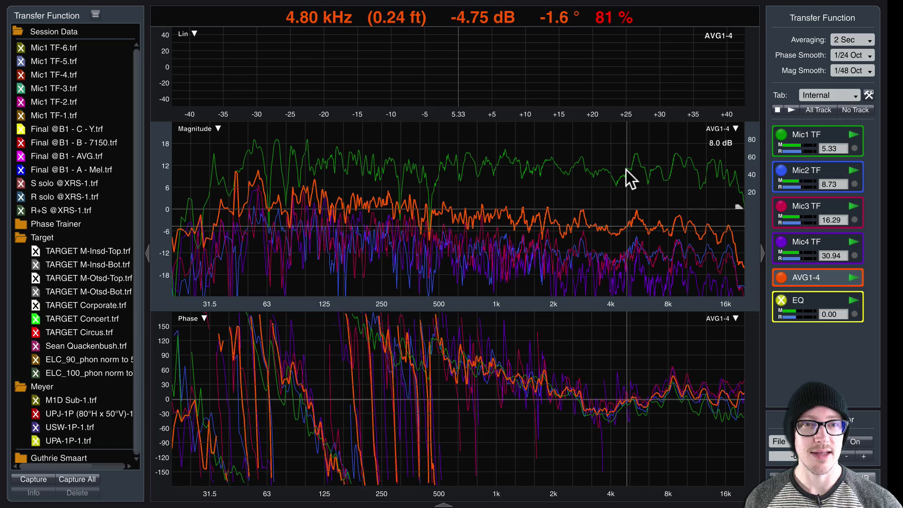
key(z)
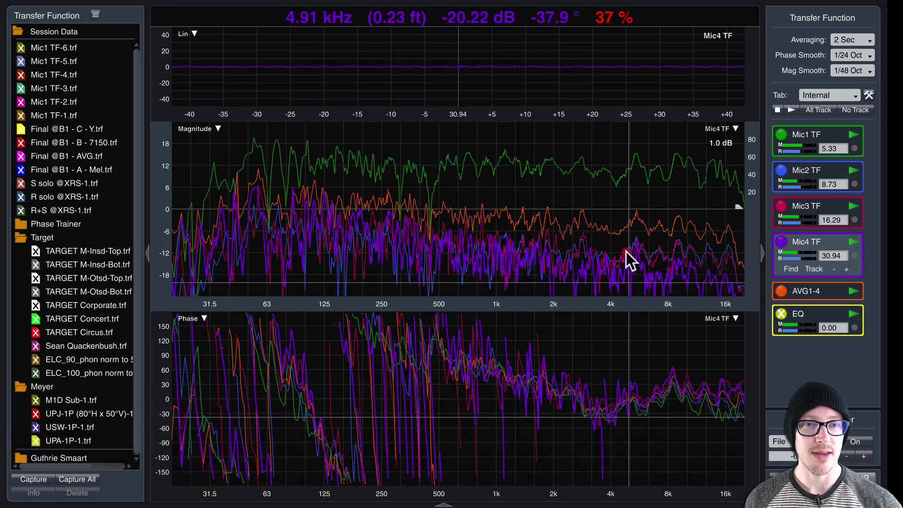
key(Up)
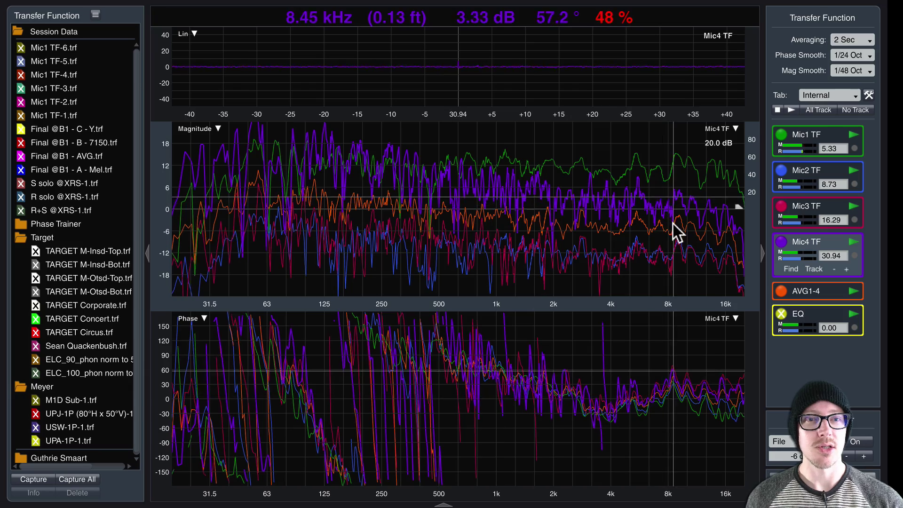
click(812, 296)
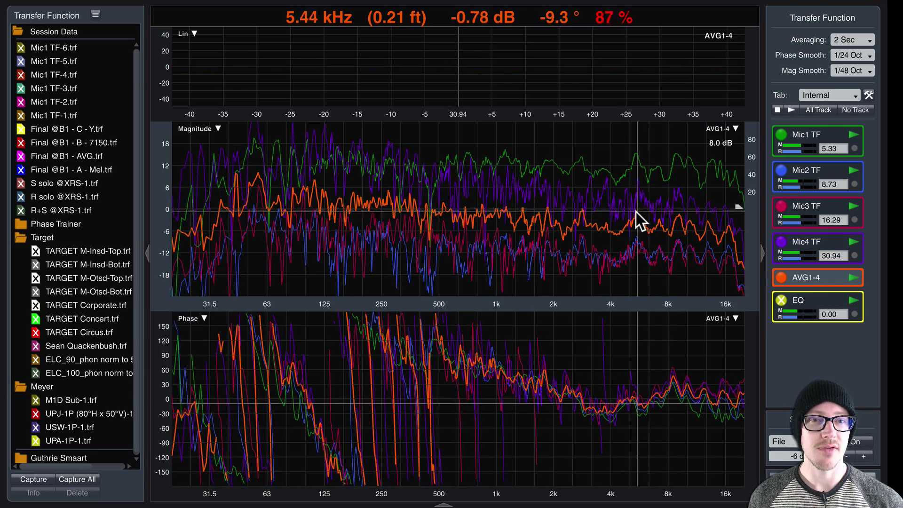
key(shift+Up)
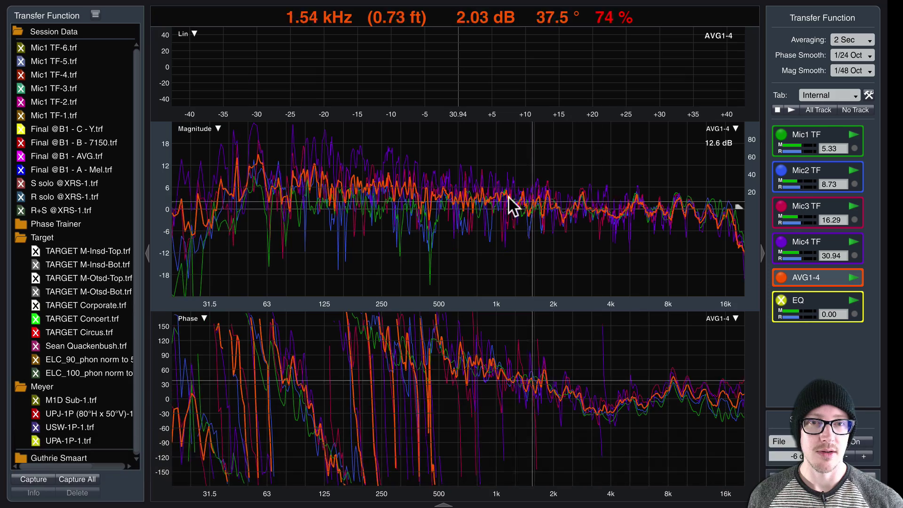
Show the magnitude plot's trace list with each trace's dB offset, e.g. Mic4 TF +18.30
key(shift)
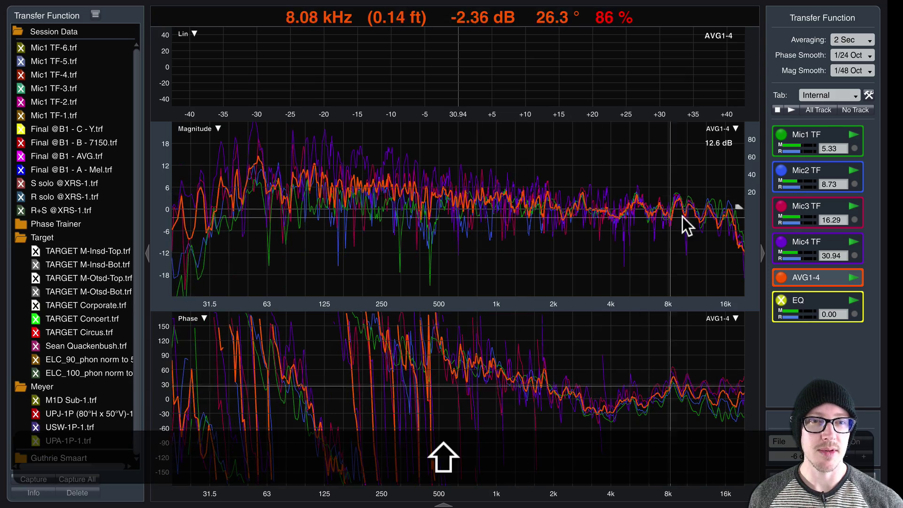
key(shift)
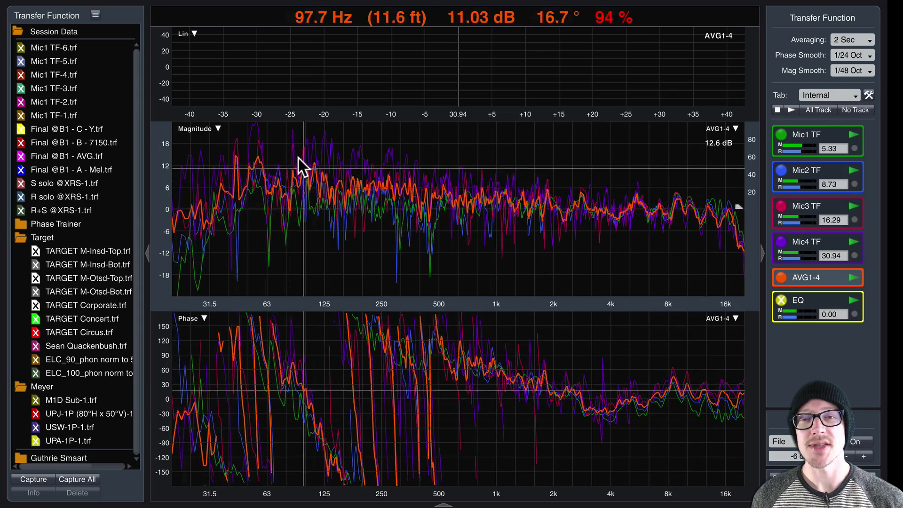
click(734, 128)
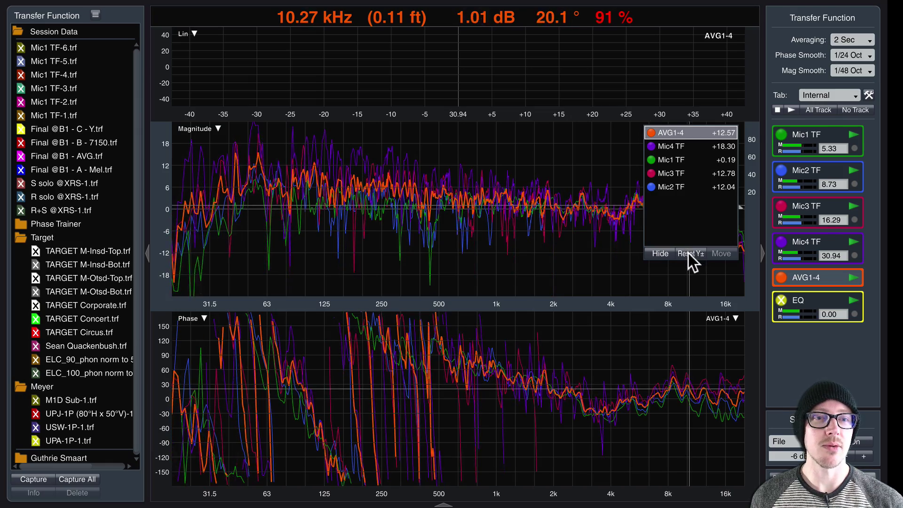
Read tip #3, 'Clear All dB Offsets', in the Chrome article and return to Smaart
key(super+Tab)
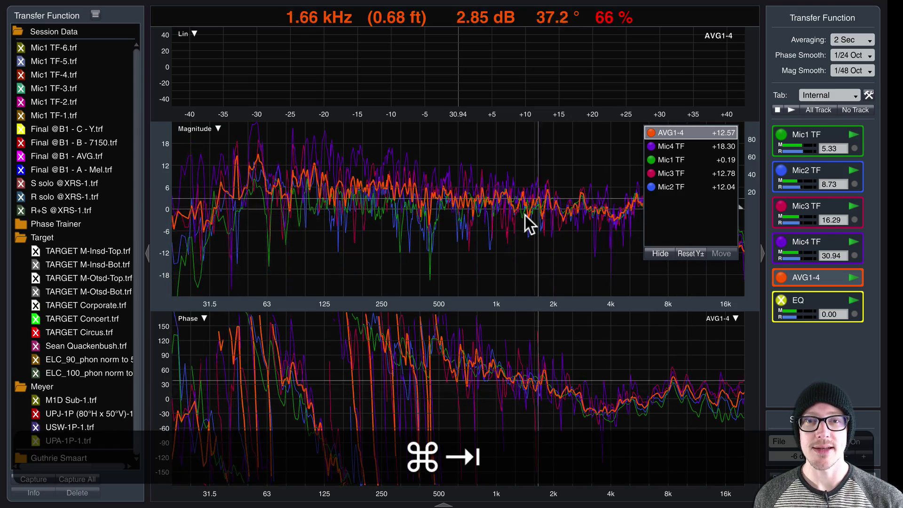
click(357, 228)
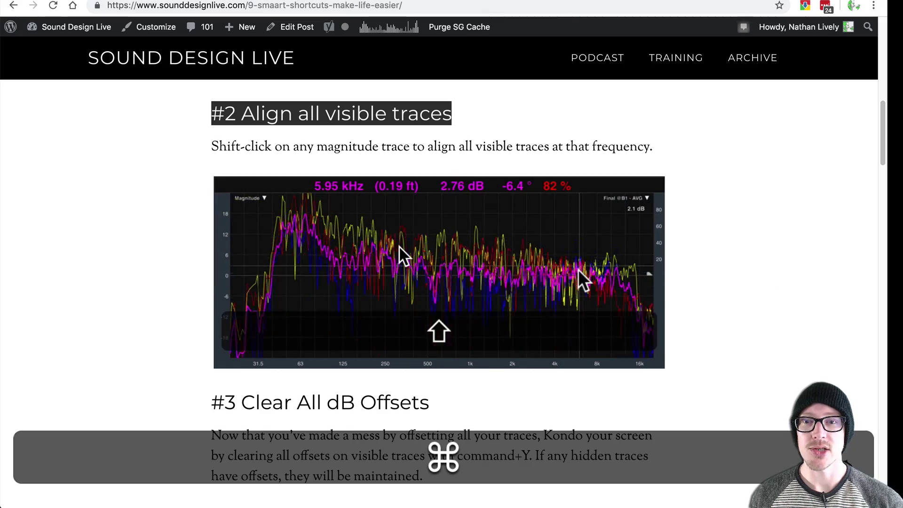
scroll(399, 247, down, 4)
triple_click(320, 202)
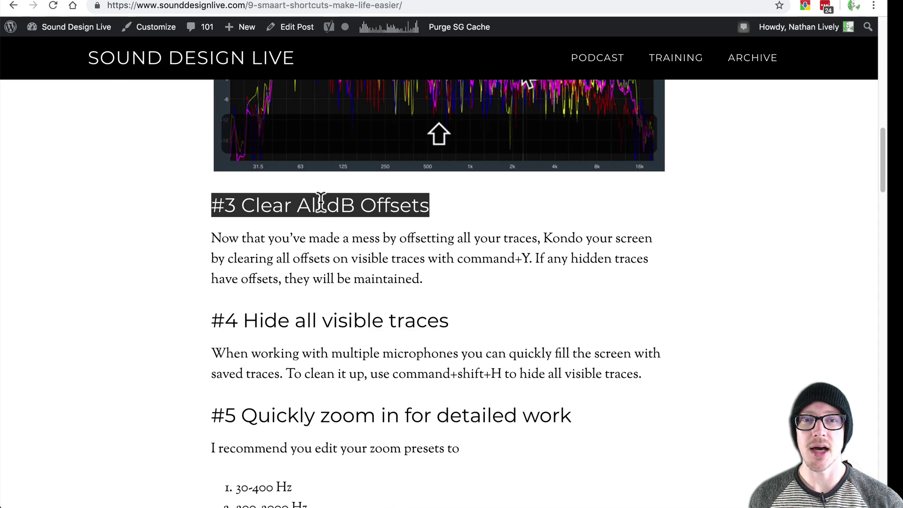
click(407, 222)
key(super+Tab)
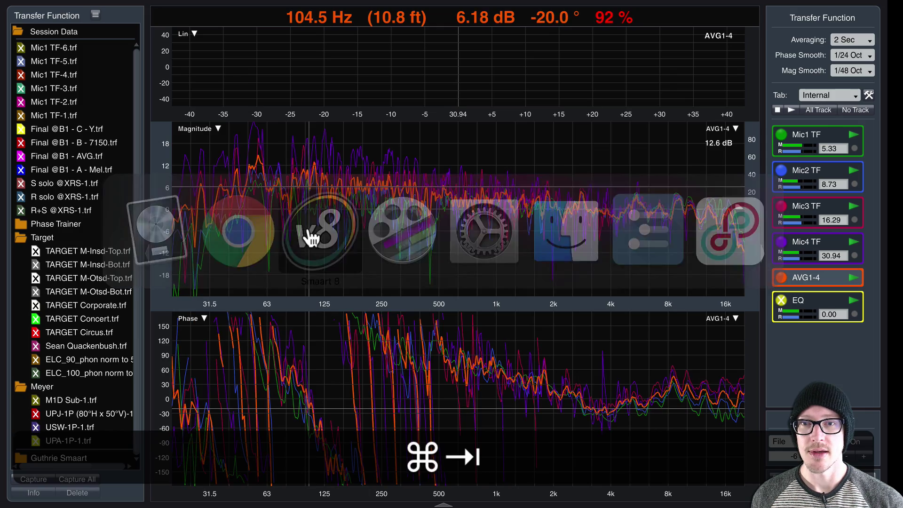
Clear the AVG1-4 and Mic2 TF offsets, then clear all offsets, align, and clear all again
key(y)
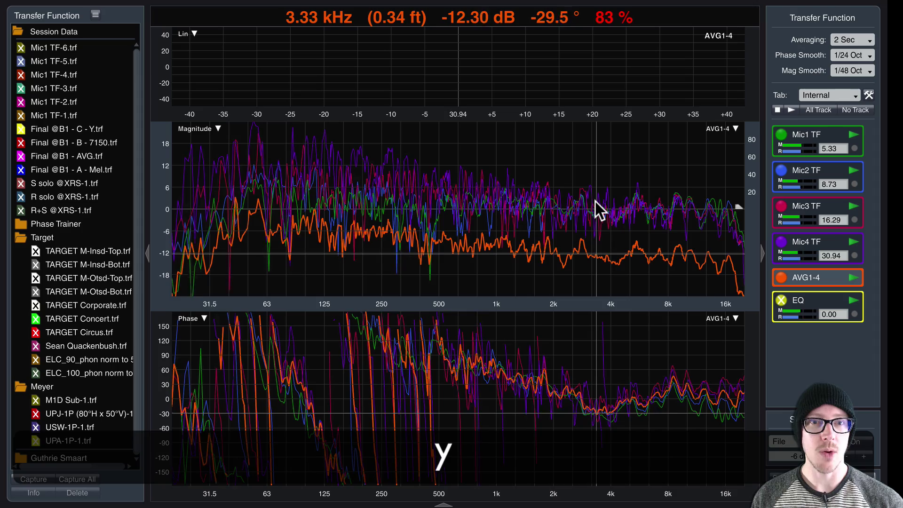
key(z)
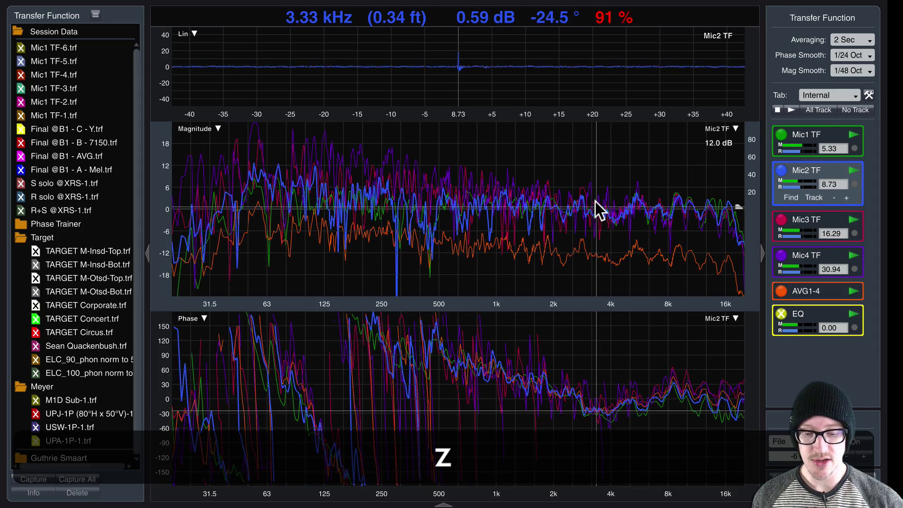
key(y)
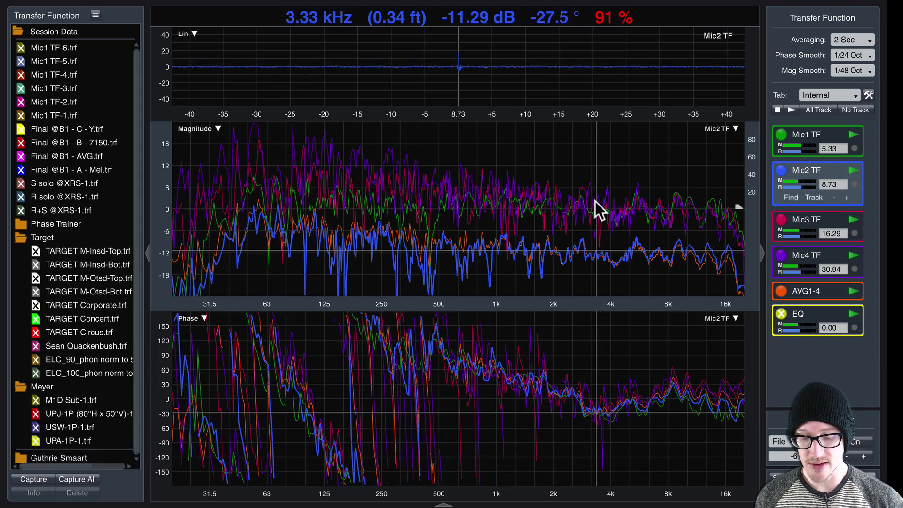
key(super+y)
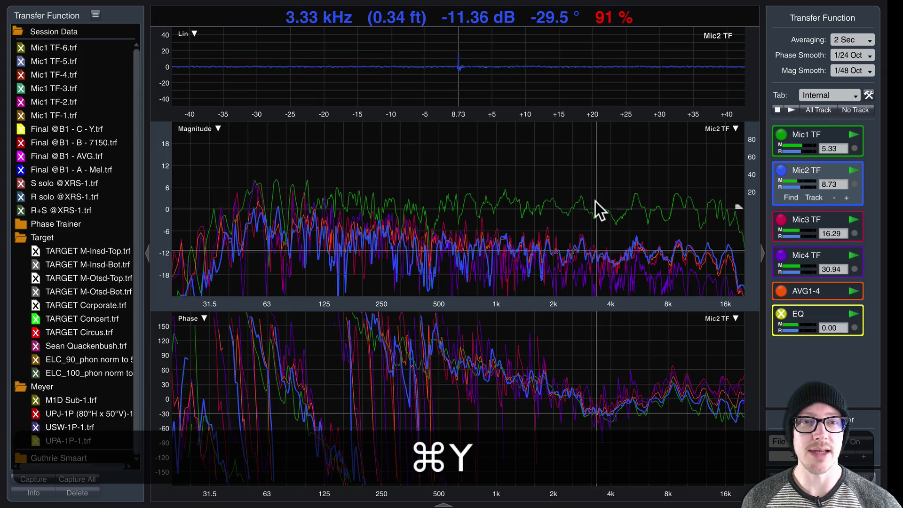
key(super)
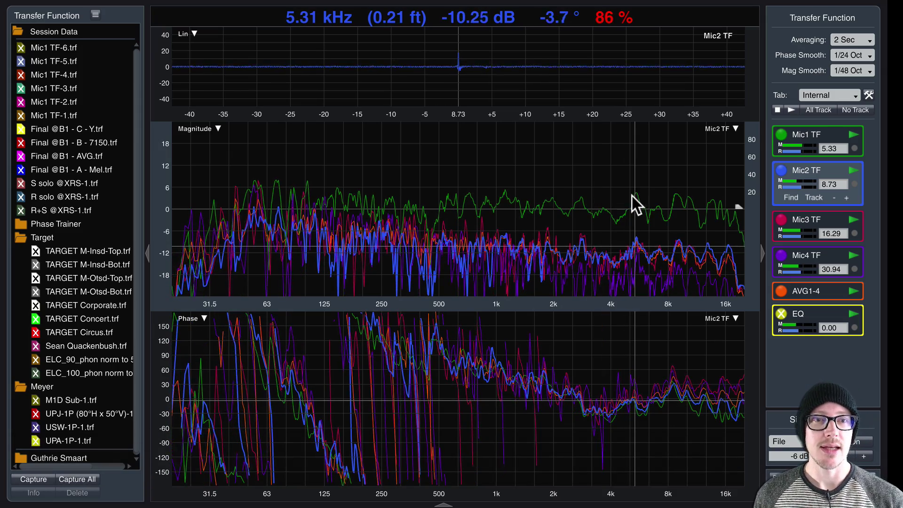
key(shift)
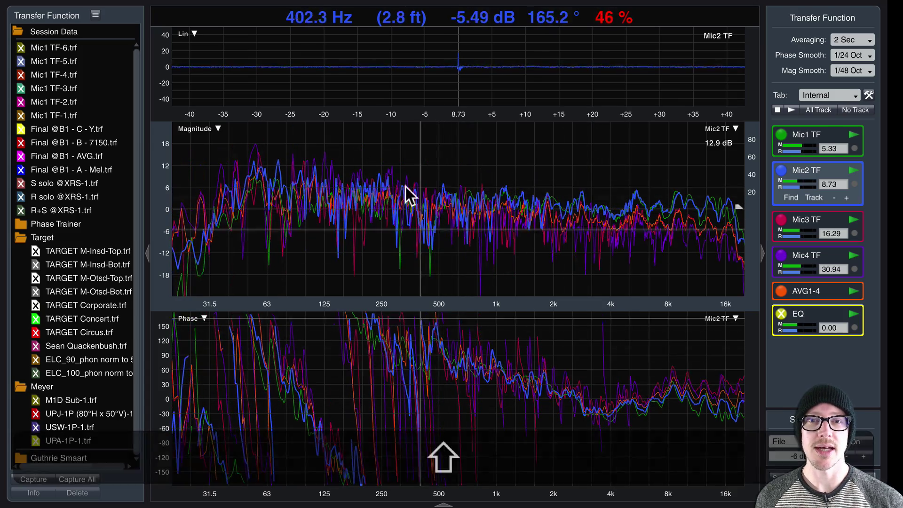
key(super+y)
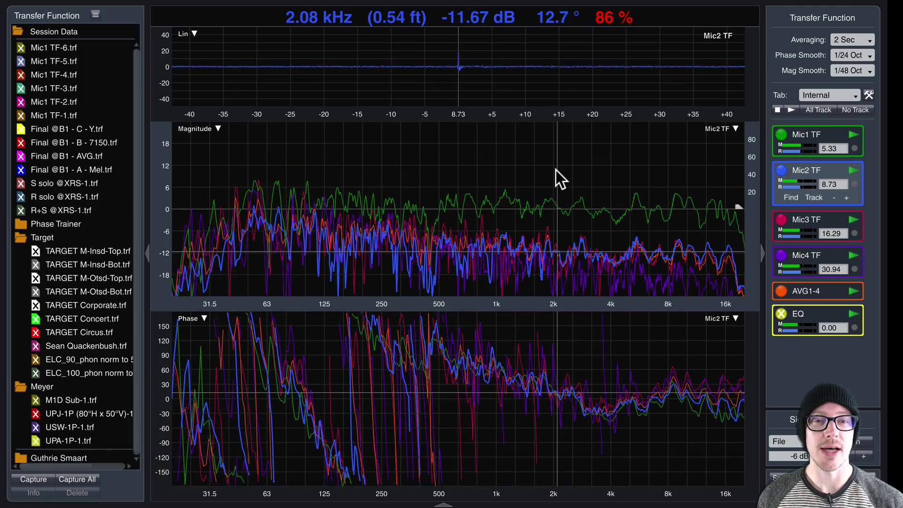
Read tip #4, 'Hide all visible traces', in the Chrome article and return to Smaart
key(super+Tab)
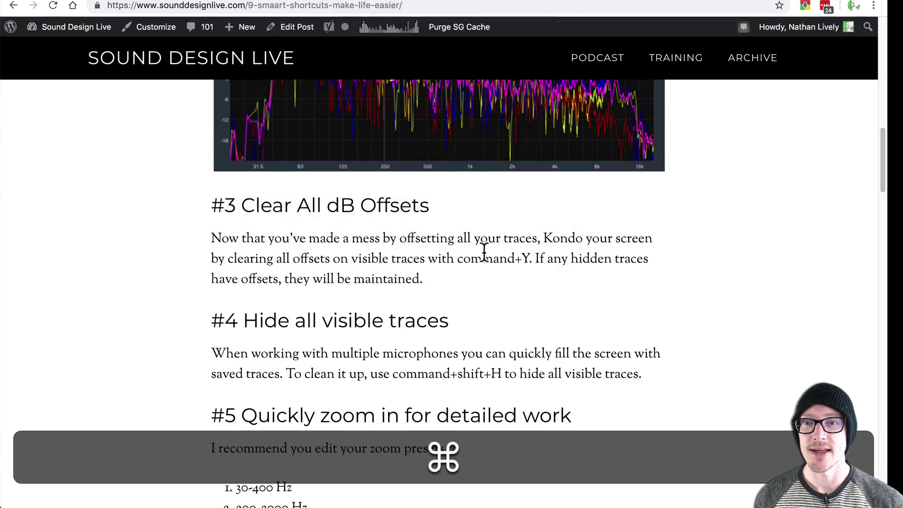
scroll(483, 252, down, 5)
triple_click(384, 128)
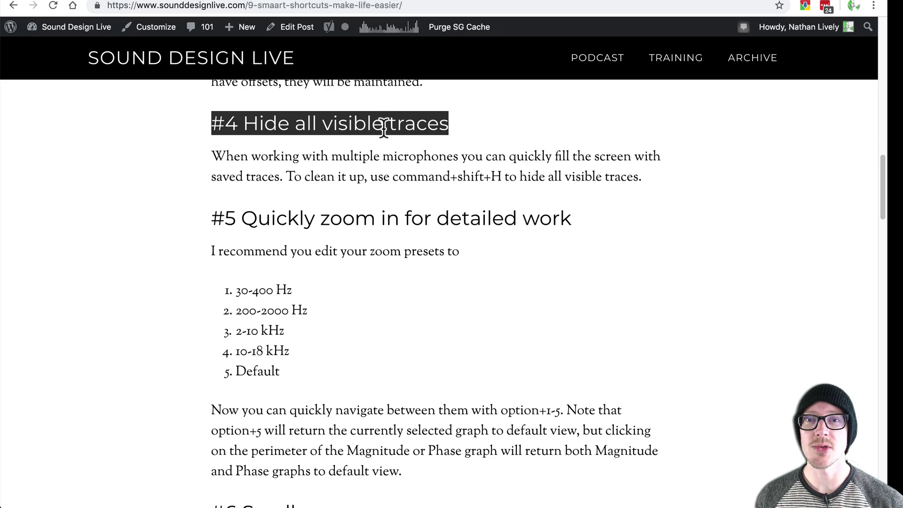
key(super+Tab)
key(super+Tab)
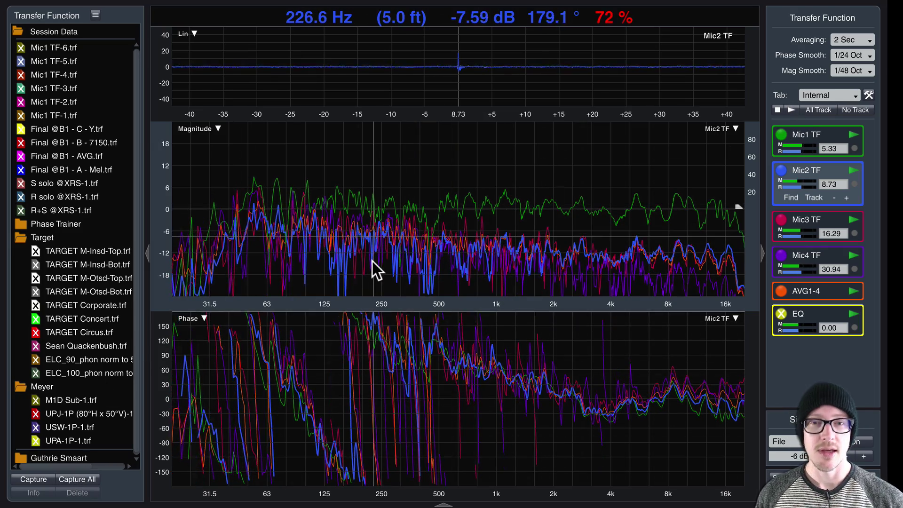
Capture all current traces twice, as groups Internal-1 and Internal-2
key(shift+space)
key(Return)
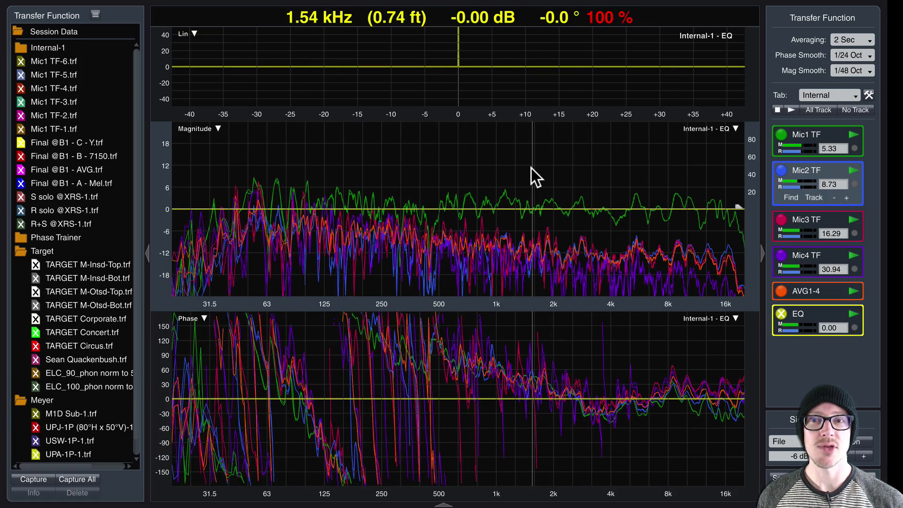
key(shift+space)
key(Return)
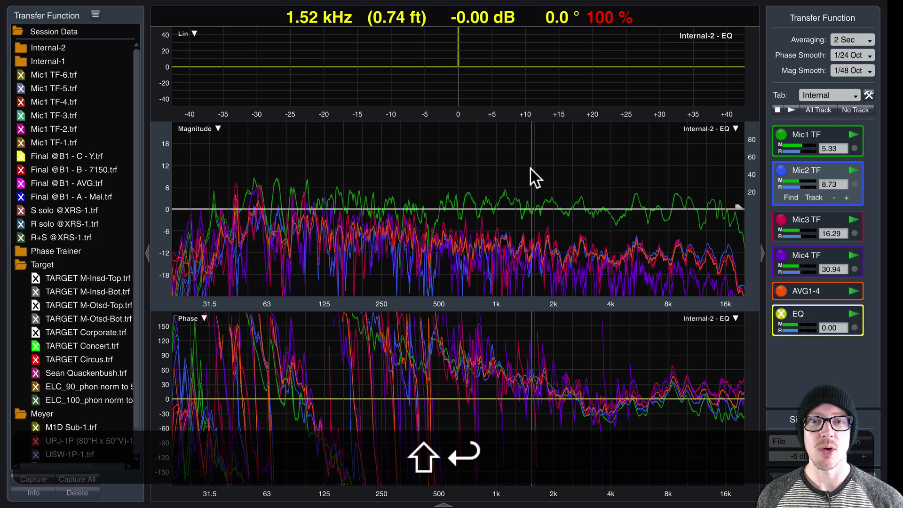
Expand both capture folders, hide all visible captured traces, and stop the live measurement
click(21, 61)
click(23, 49)
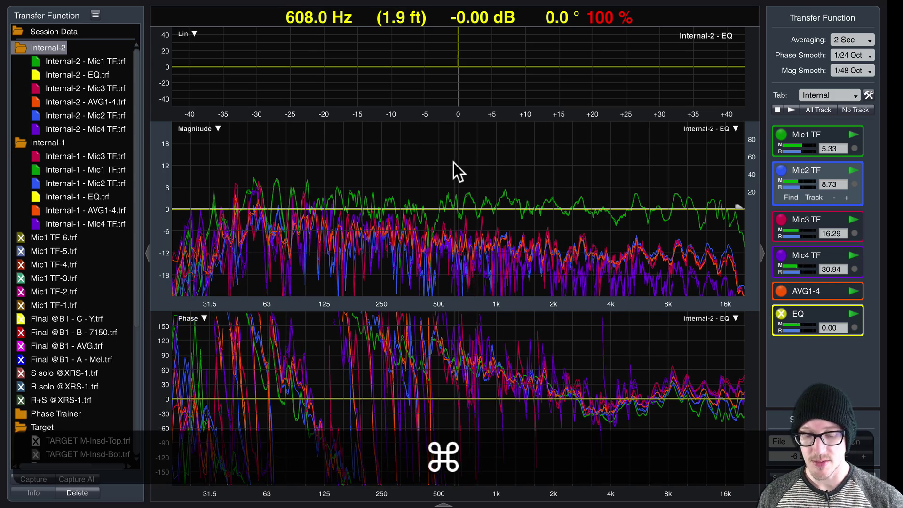
key(shift+super+h)
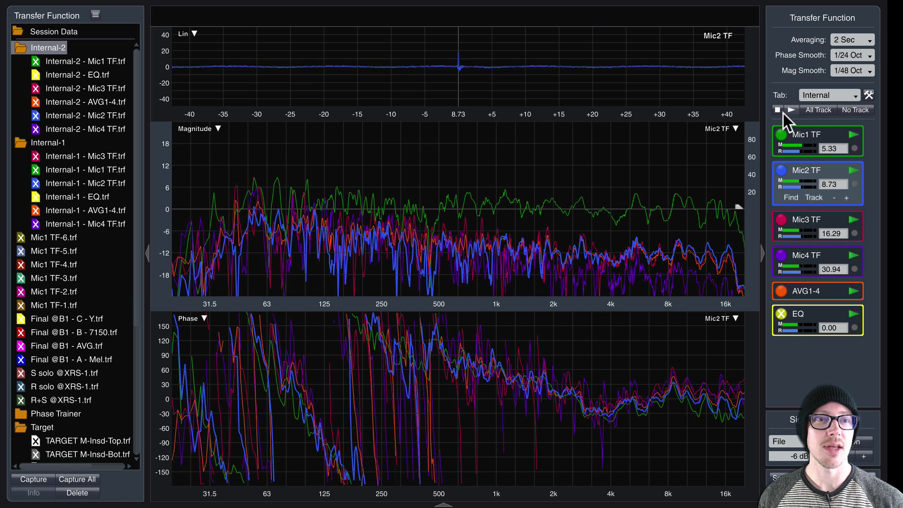
click(778, 110)
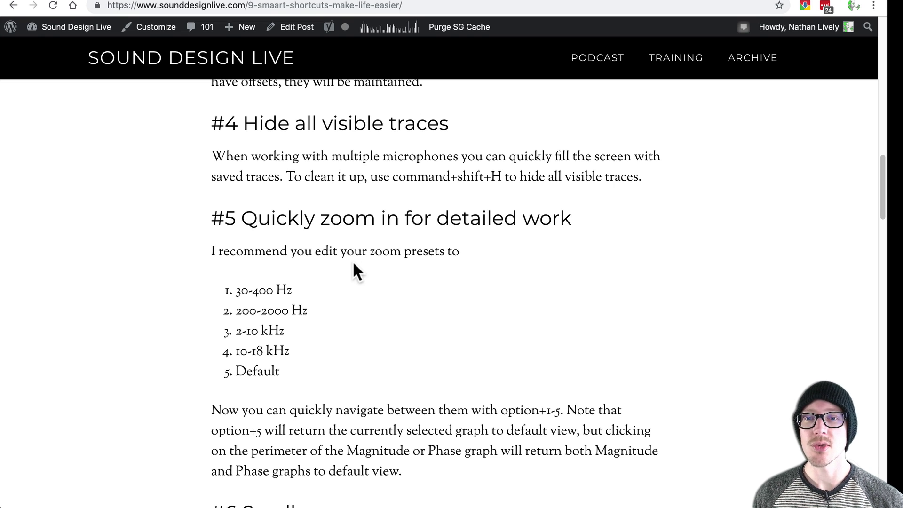
Confirm the frequency zoom presets 30–400, 200–2000, 2000–10000 and 10000–18000 Hz
drag(236, 287, 318, 362)
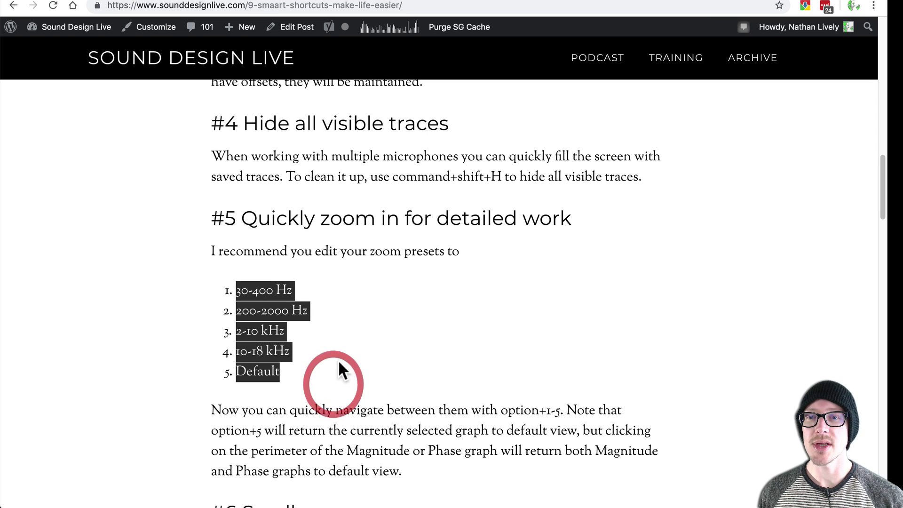
key(super+Tab)
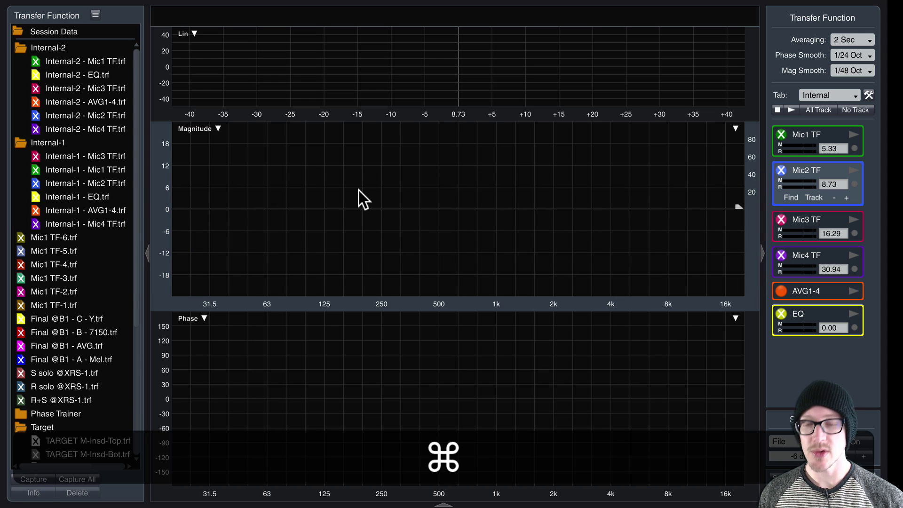
key(alt+z)
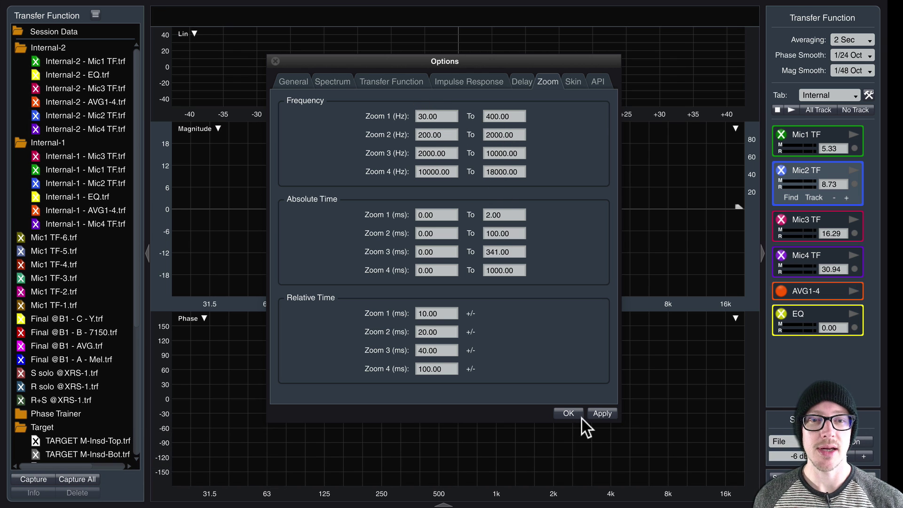
click(569, 414)
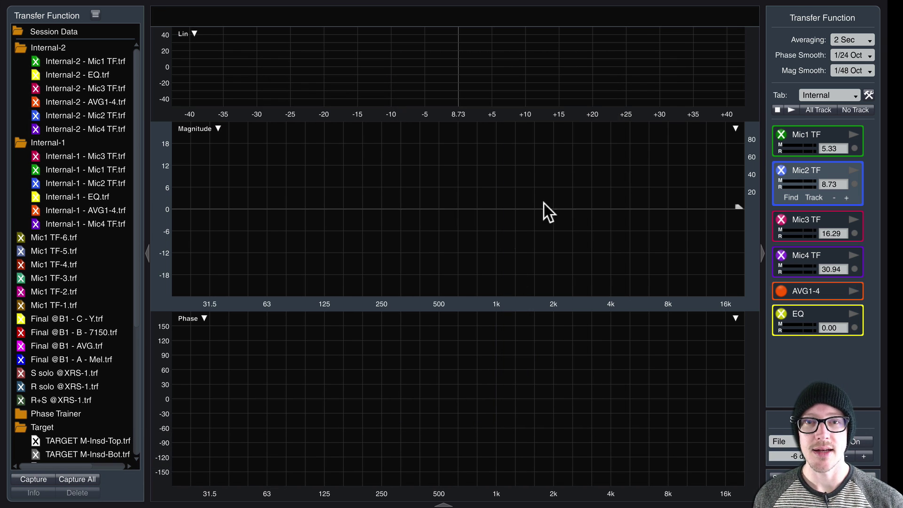
Start the live measurement and cycle through zoom presets Option+1 to Option+5
click(791, 110)
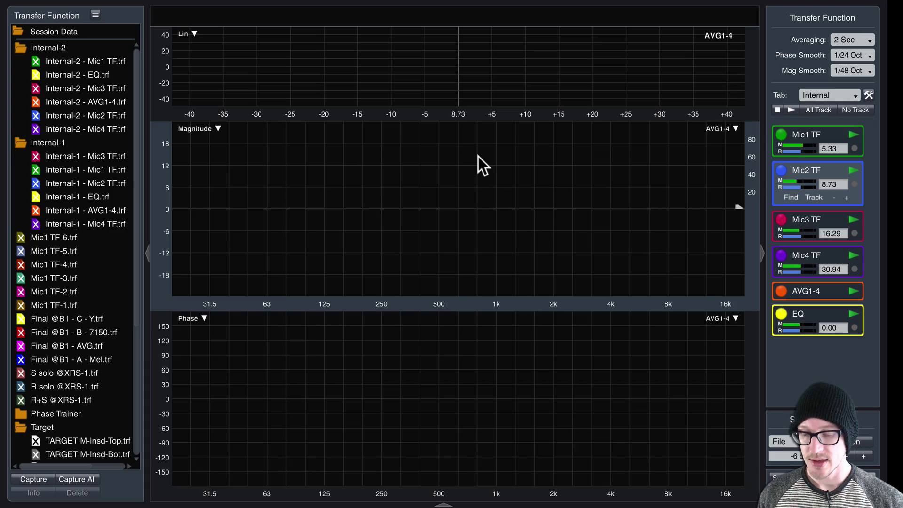
key(alt+1)
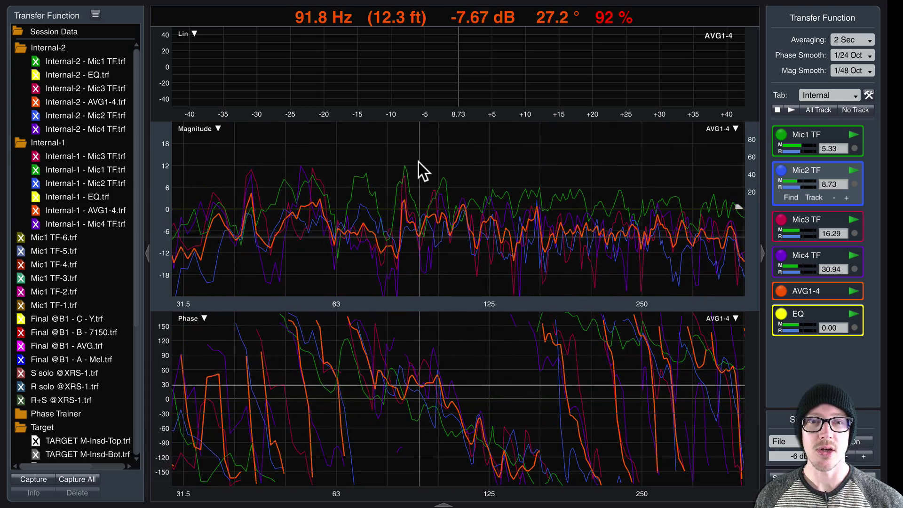
key(alt+2)
key(alt+3)
key(alt+4)
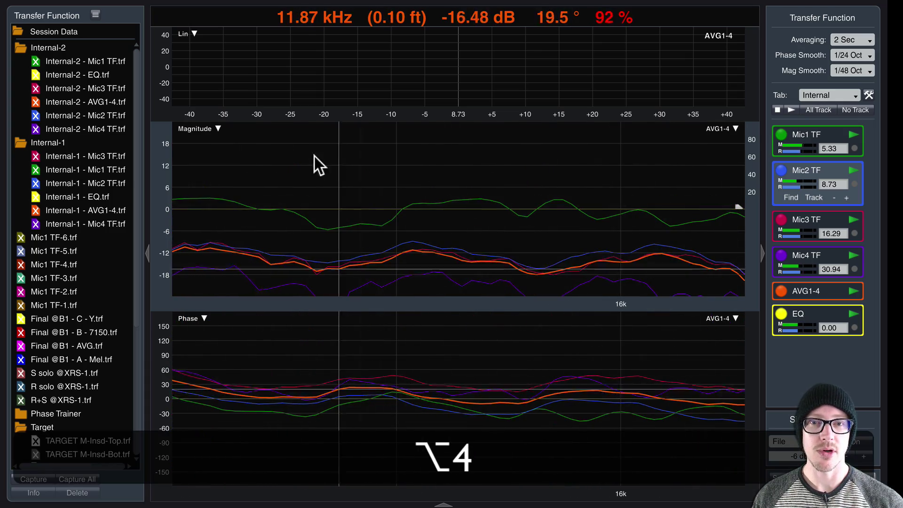
key(alt+5)
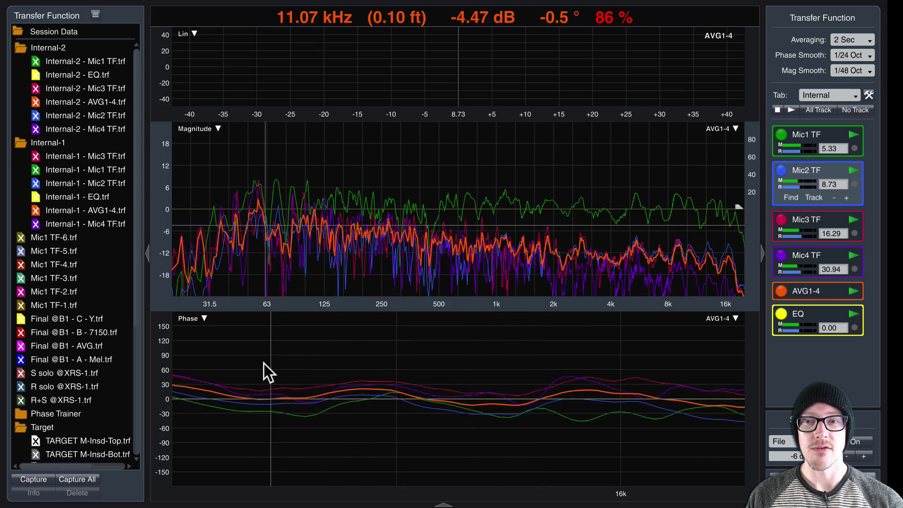
Cycle the presets again from 31.5–250 Hz to full range, then reset both graphs to default view
key(alt+1)
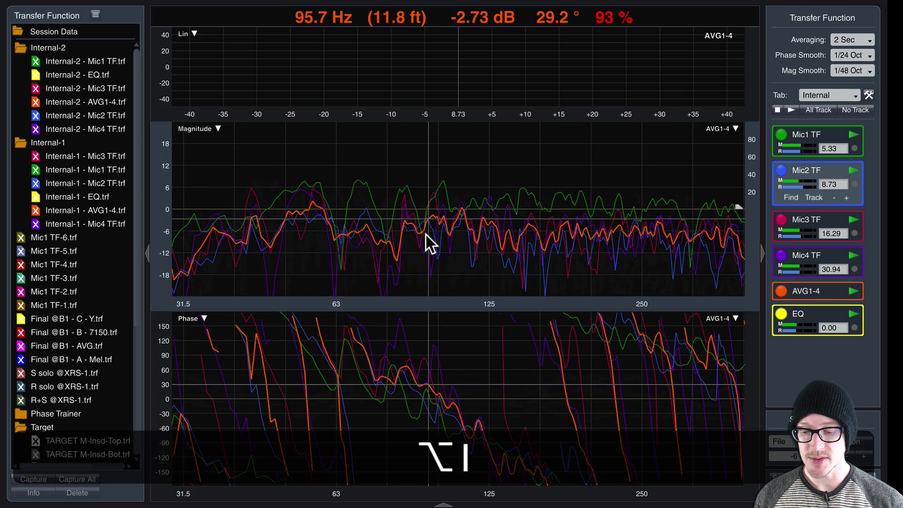
key(alt+2)
key(alt+3)
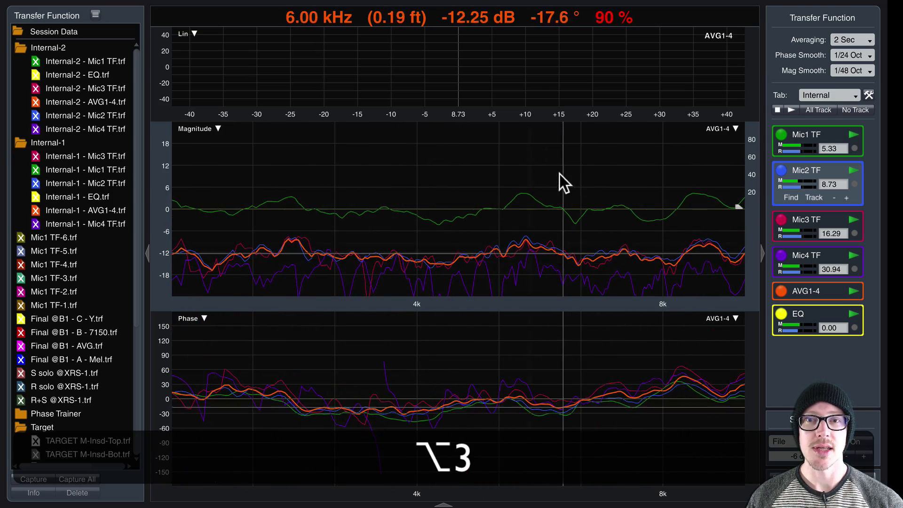
key(alt+4)
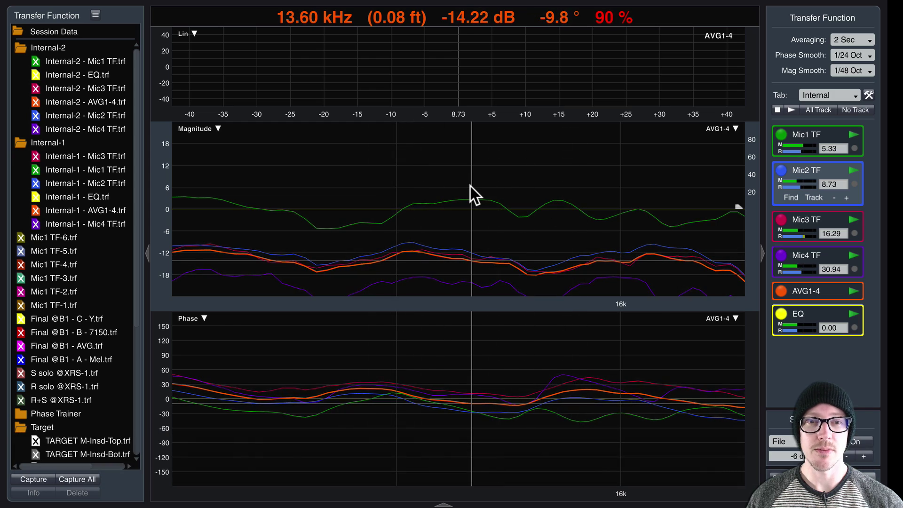
key(alt+5)
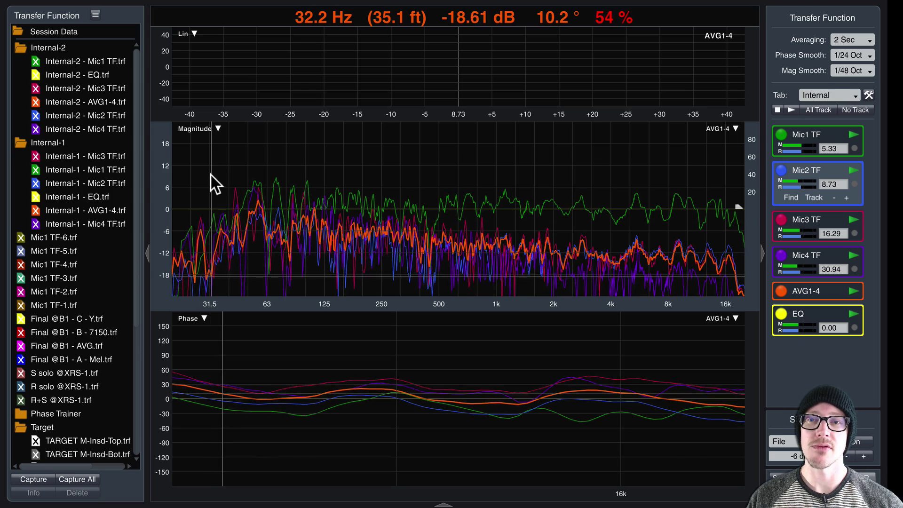
click(160, 181)
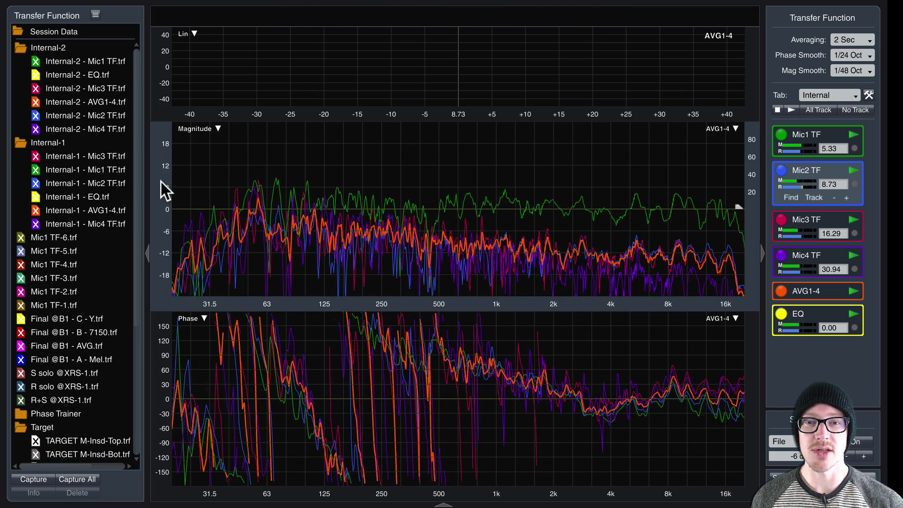
Return to the blog article and highlight the #6 Scroll heading
key(super+Tab)
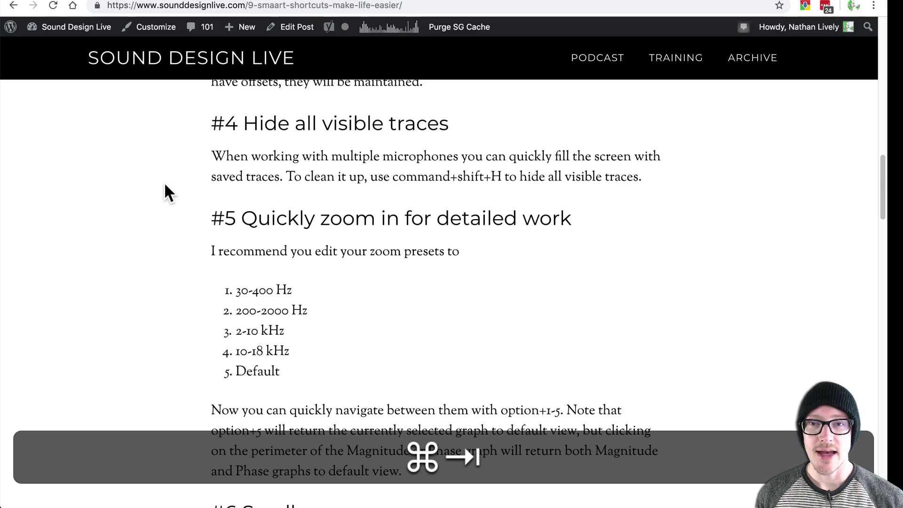
scroll(464, 301, down, 4)
scroll(463, 297, down, 2)
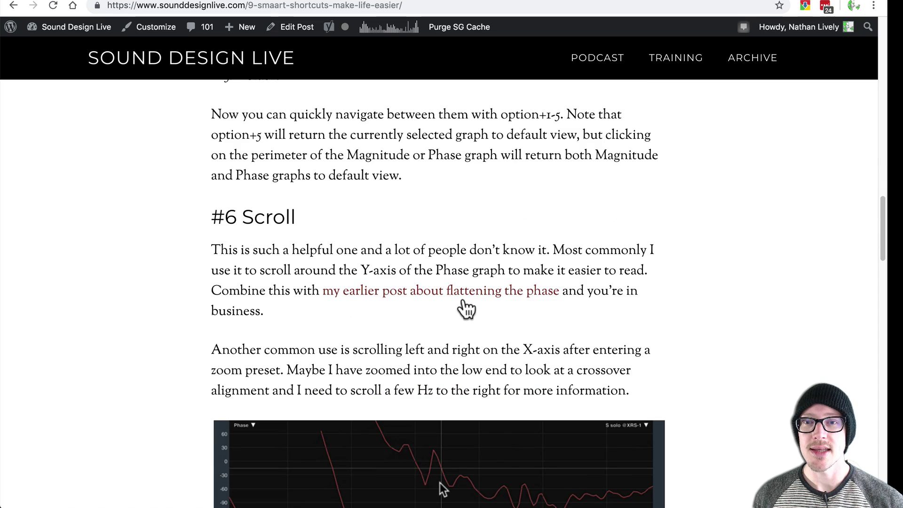
triple_click(278, 212)
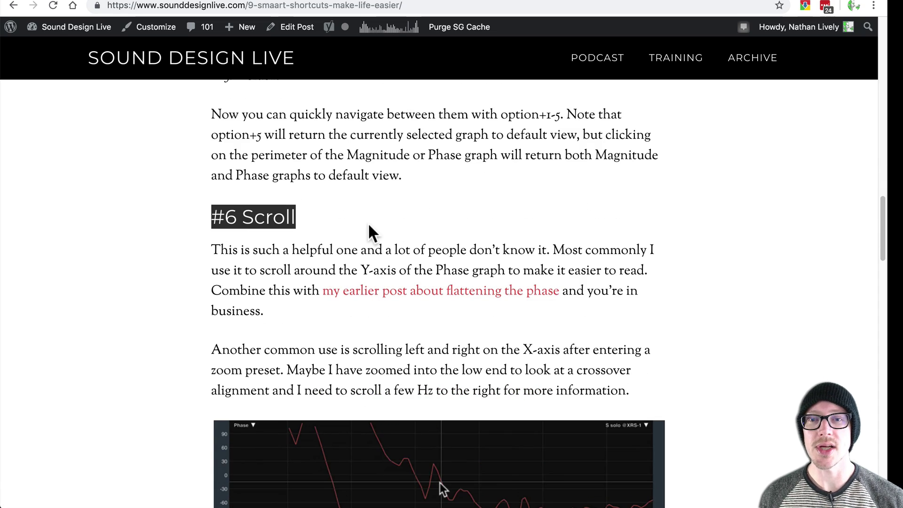
In Smaart, zoom to the 31.5–250 Hz preset and pan the frequency view with arrow keys and Shift+Right
key(super+Tab)
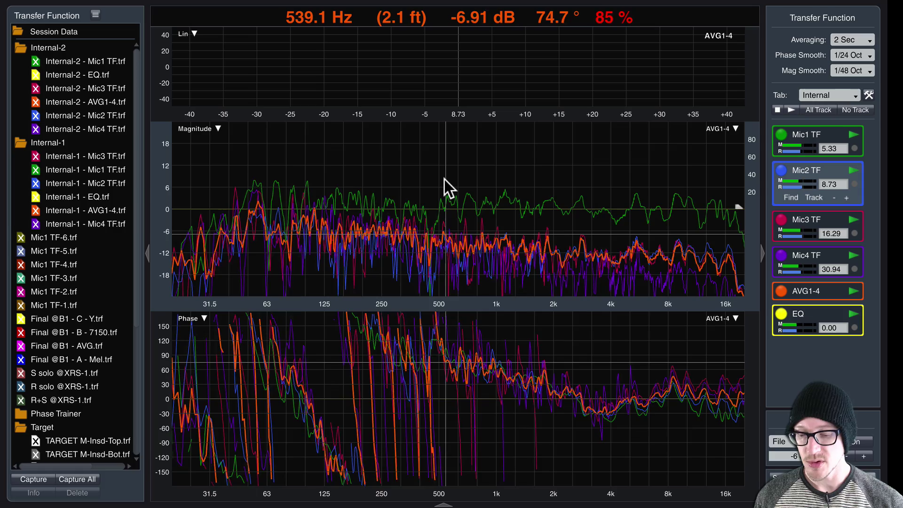
key(alt+Tab)
key(Right)
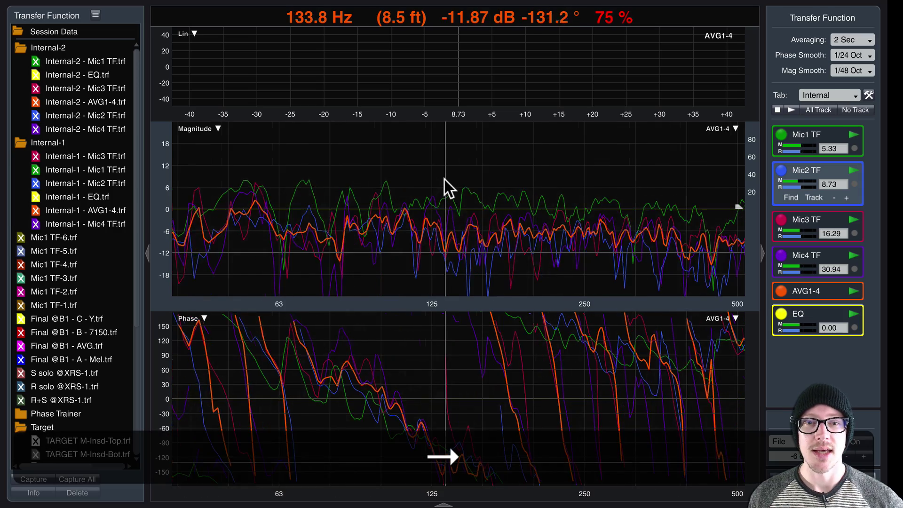
key(Right)
key(Left)
key(Right)
key(Right)
key(Right)
key(Right)
key(Right)
key(Right)
key(Left)
key(Left)
key(Left)
key(Left)
key(Right)
key(Right)
key(Right)
key(Right)
key(Right)
key(Left)
key(Left)
key(Left)
key(Left)
key(Left)
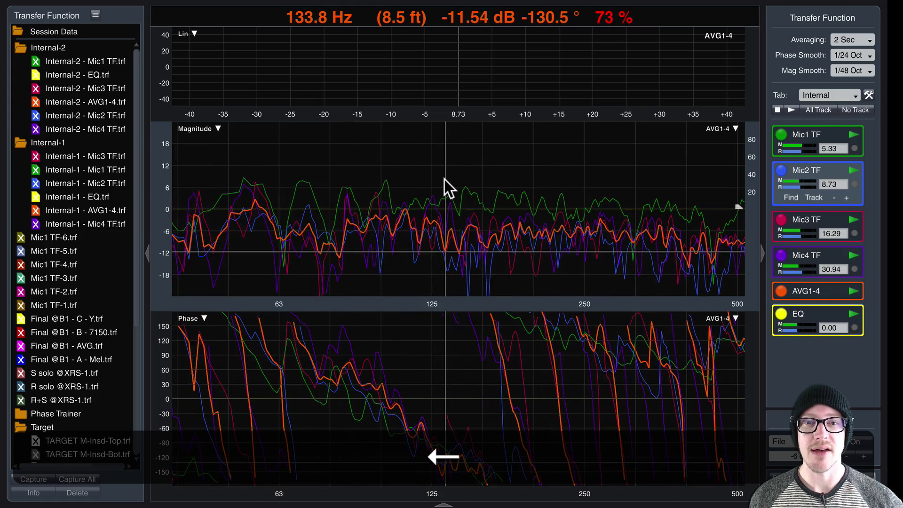
key(Right)
key(Left)
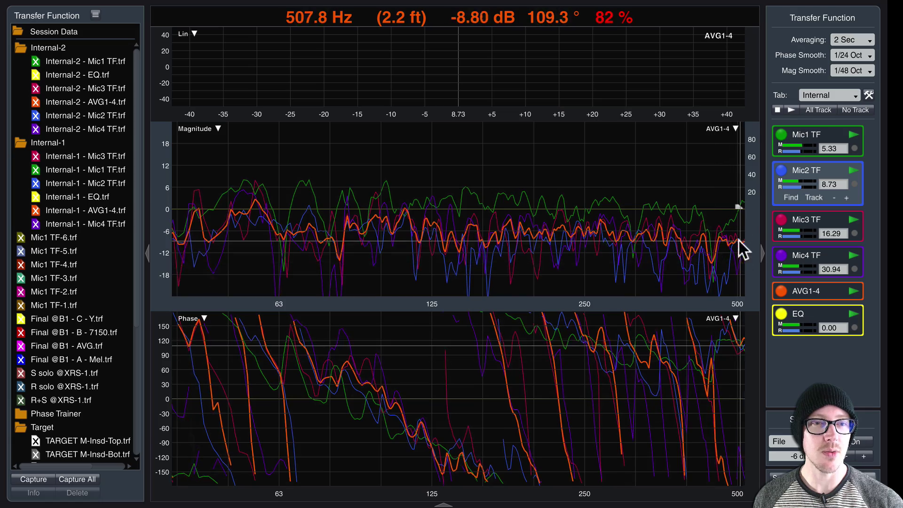
key(shift+Right)
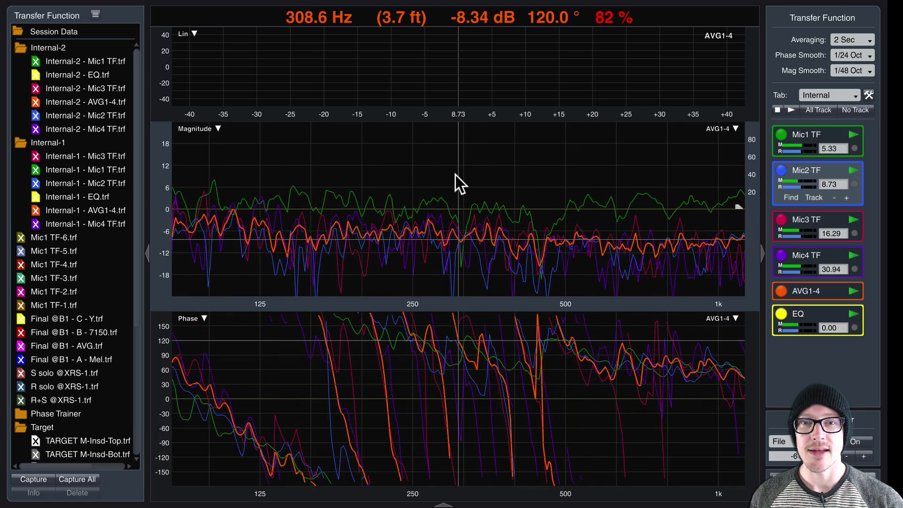
Shift the magnitude and phase scales with Up/Down so phase spans about −30 to 270°
key(Up)
key(Down)
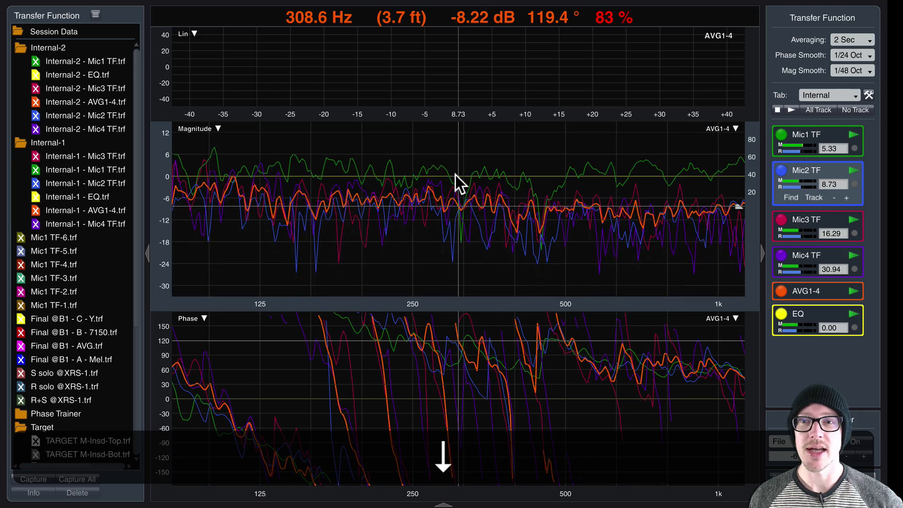
key(Up)
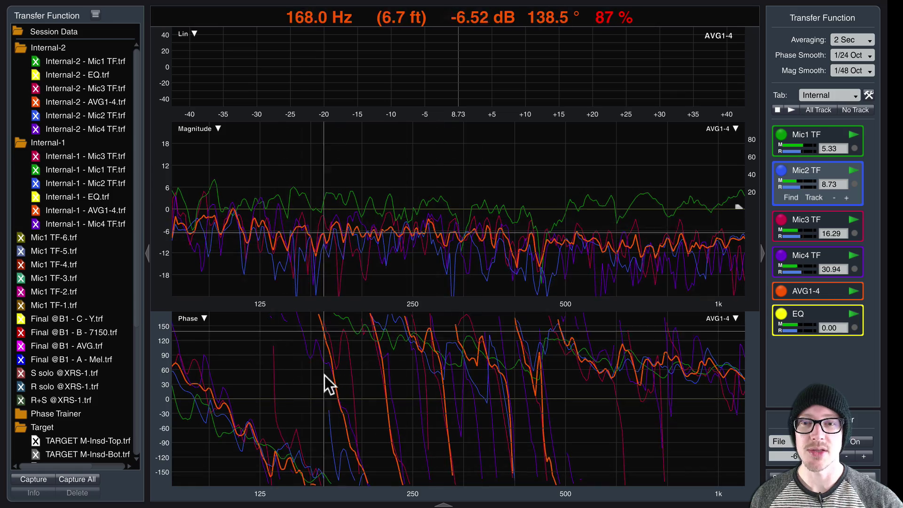
key(Down)
key(Up)
key(Up)
key(Up)
key(Up)
key(Up)
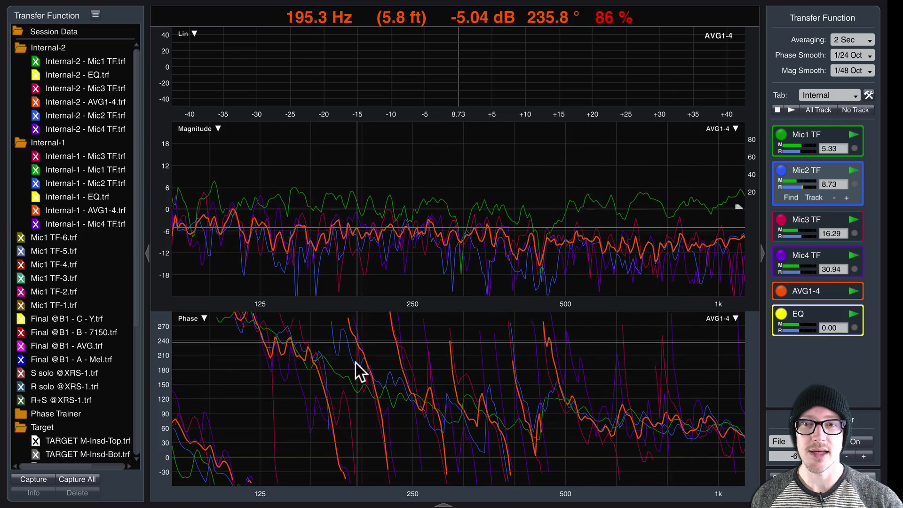
Switch to the blog in Chrome and highlight the #7 Recapture heading
key(super+Tab)
click(245, 231)
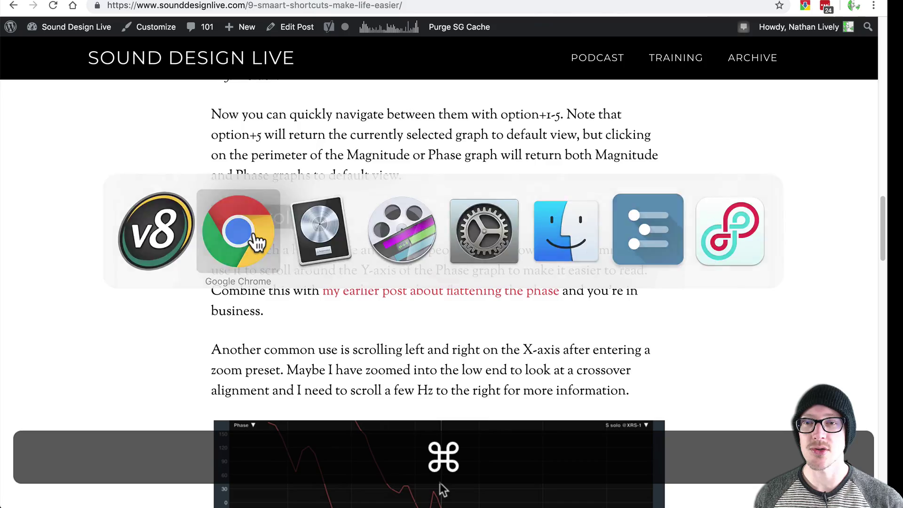
scroll(479, 305, down, 10)
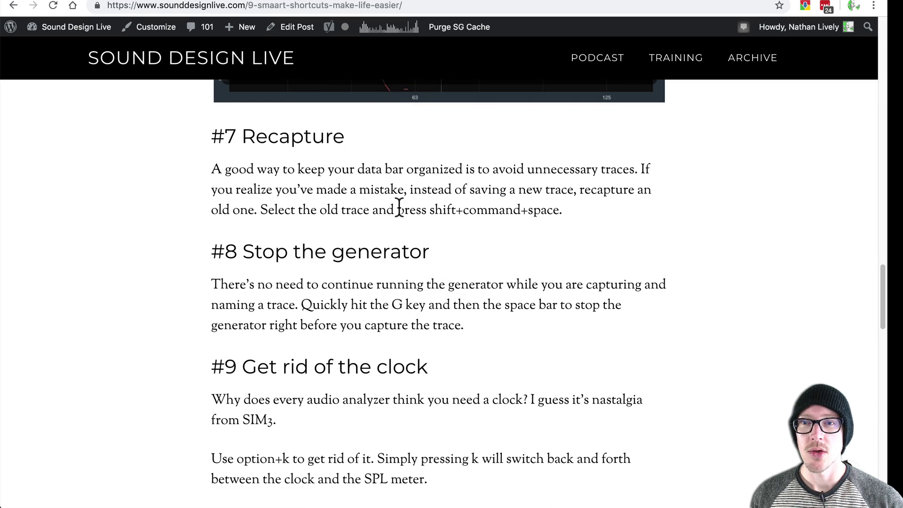
double_click(337, 138)
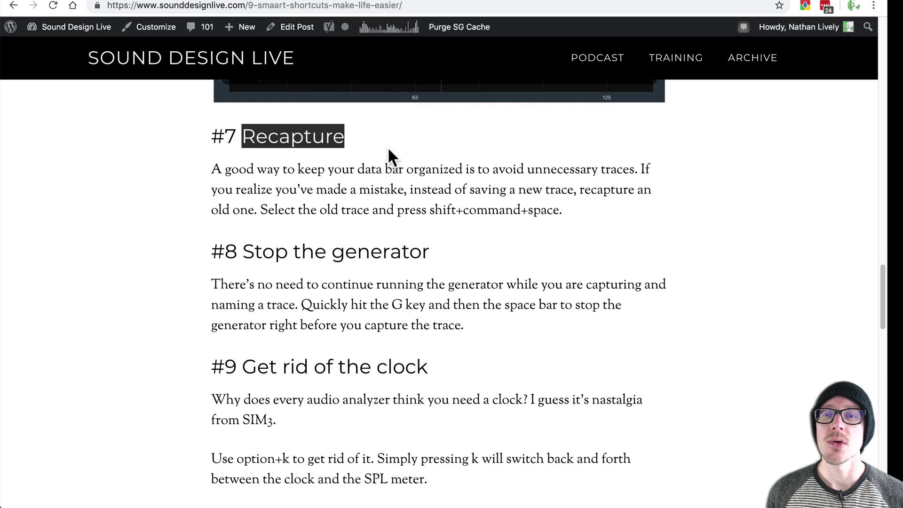
Stop the measurement, zoom out to full range, and capture live Mic1 TF as Mic1 TF-7
key(super+Tab)
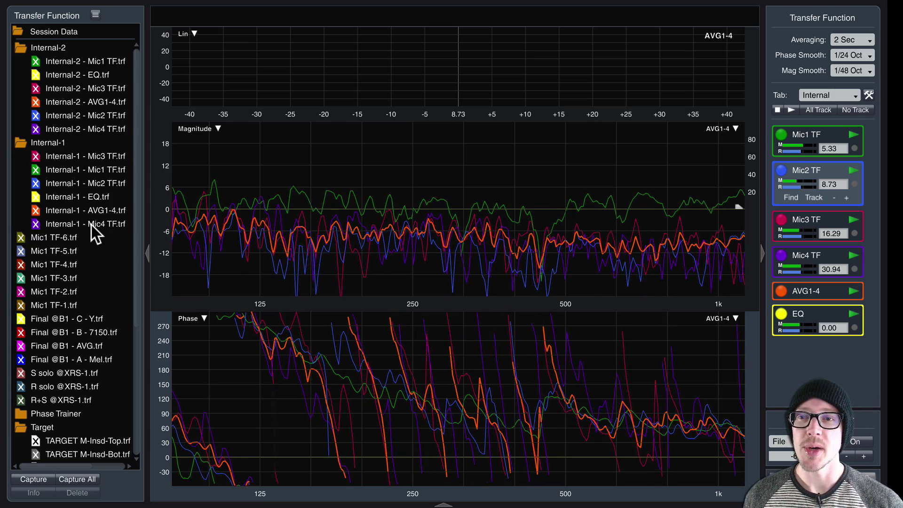
click(776, 110)
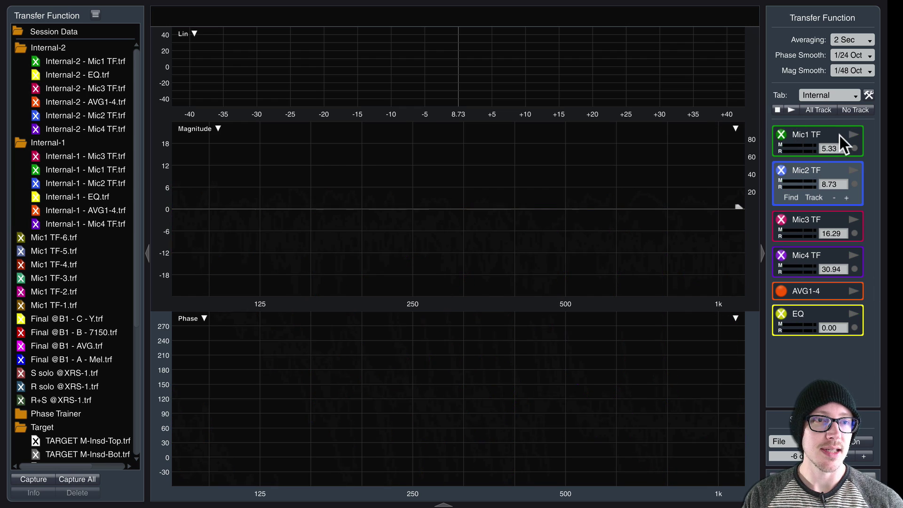
click(851, 135)
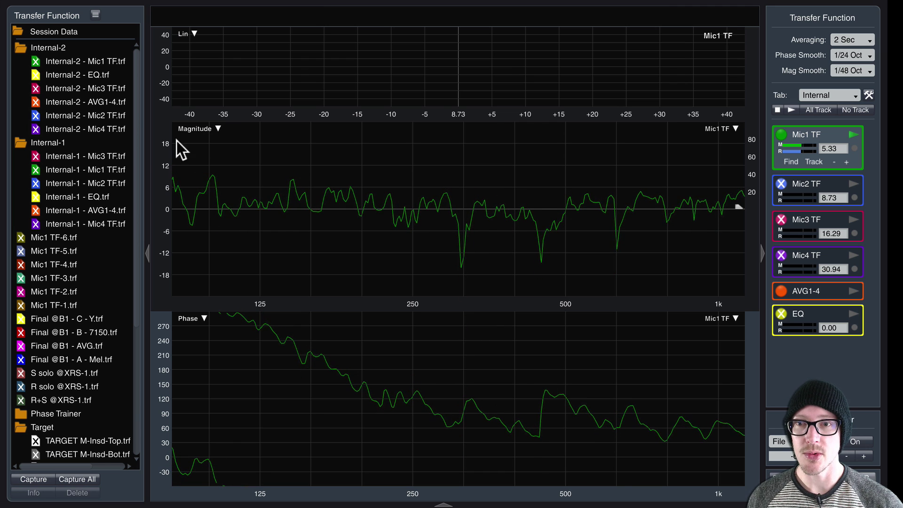
double_click(161, 155)
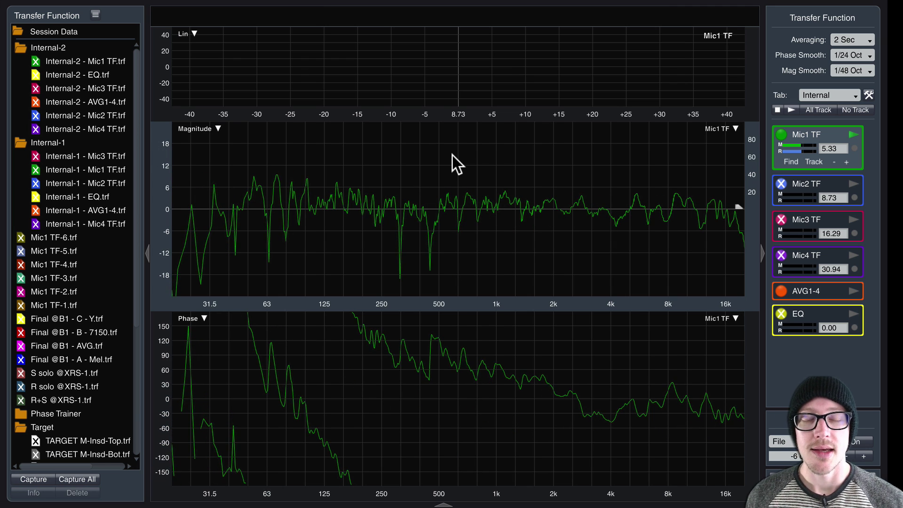
key(space)
key(Return)
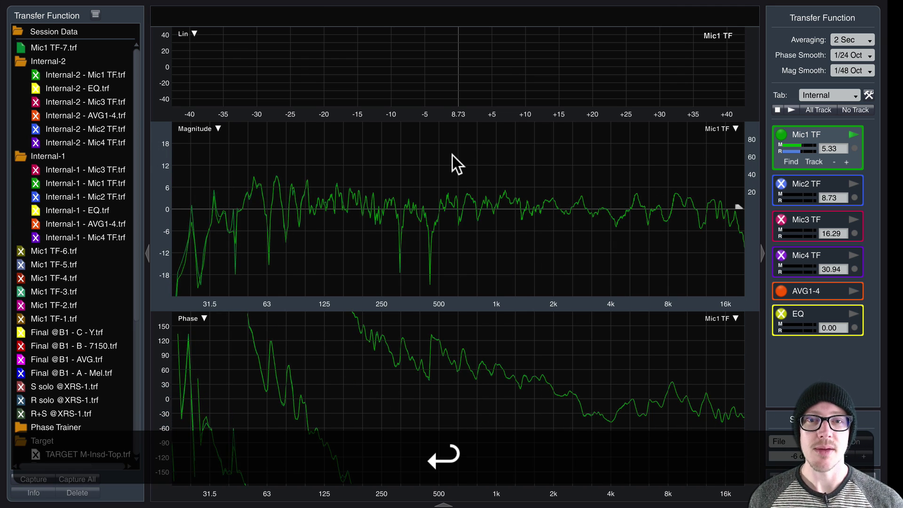
Recapture the stored Mic1 TF-7 trace with Shift+Cmd+Space, confirming the overwrite
click(69, 49)
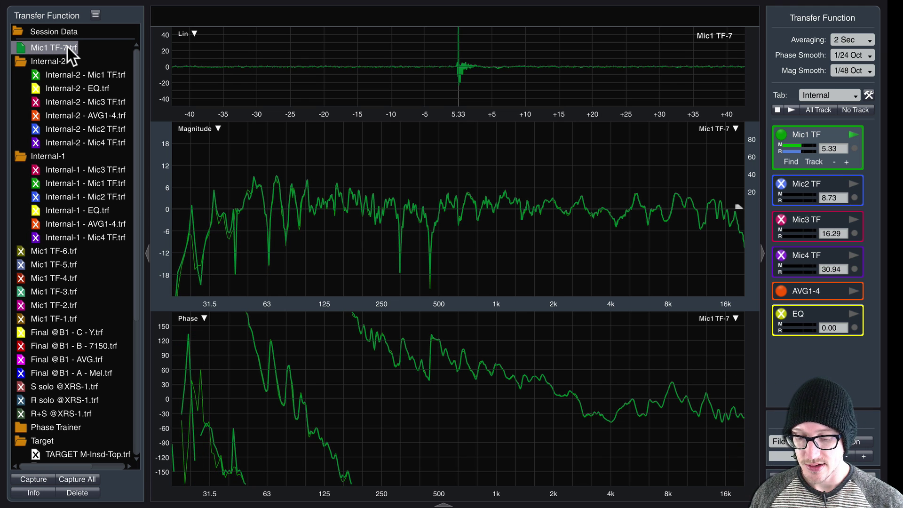
key(shift)
key(shift+super+space)
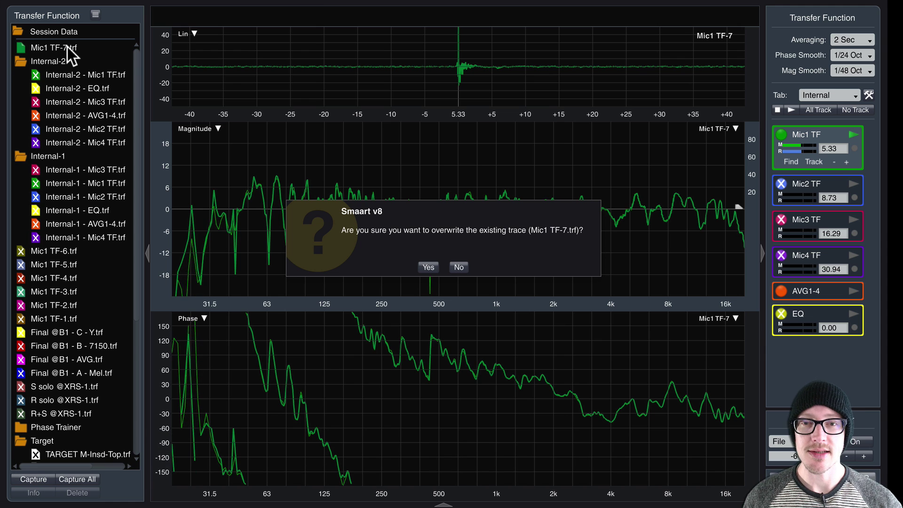
key(Return)
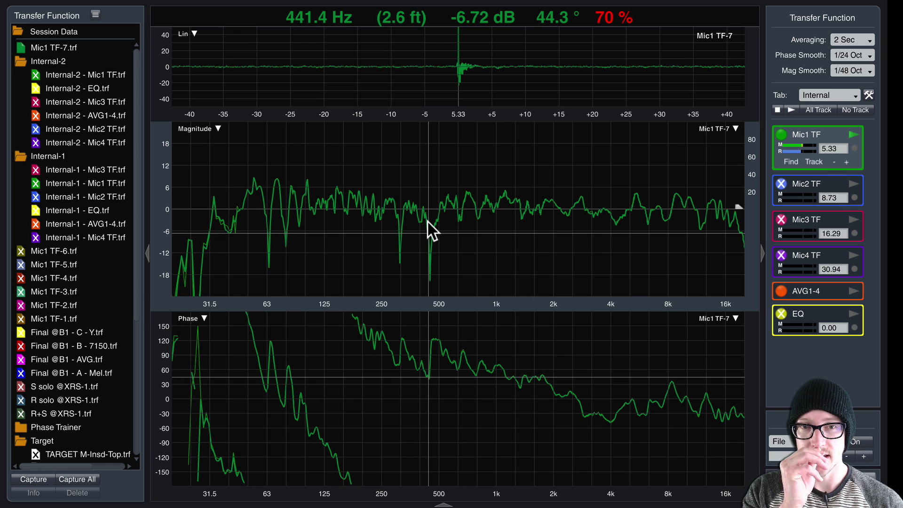
Raise live Mic1 TF offset to 12 dB and recapture Mic1 TF-7 from its context menu
click(823, 137)
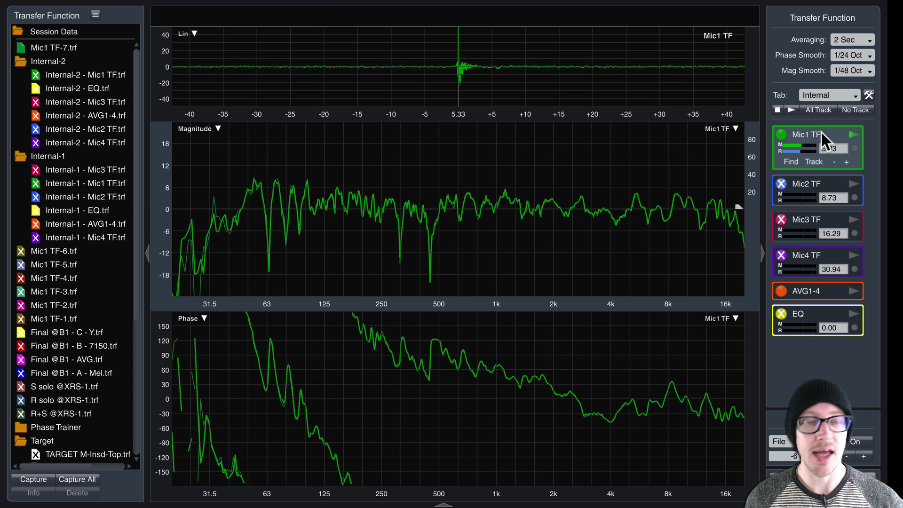
key(super+Up)
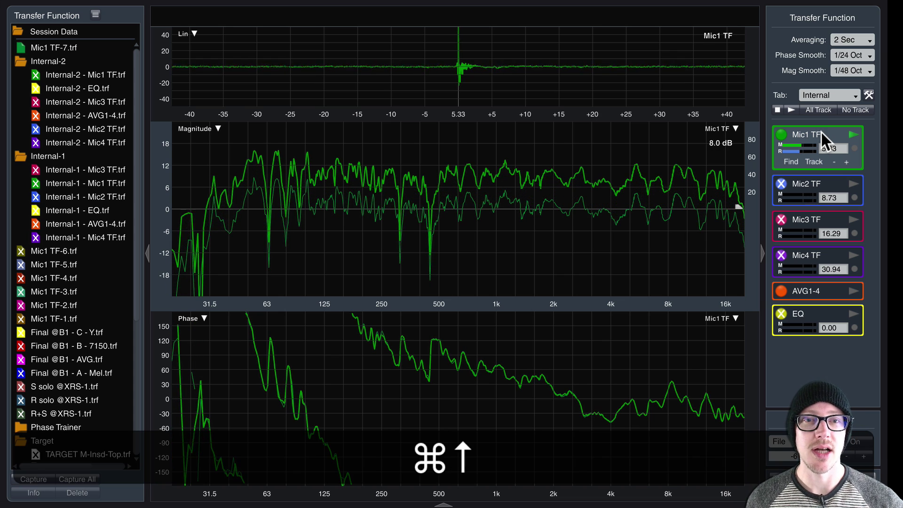
key(super+Up)
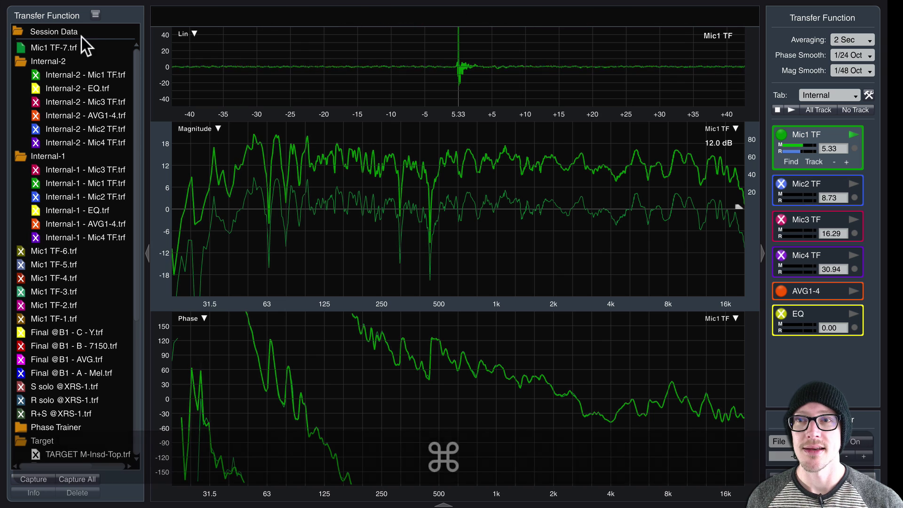
right_click(57, 48)
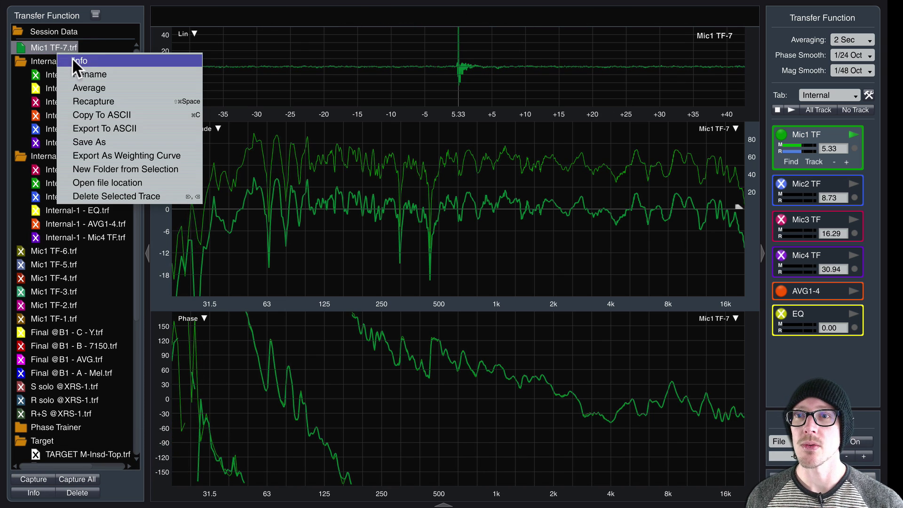
click(100, 102)
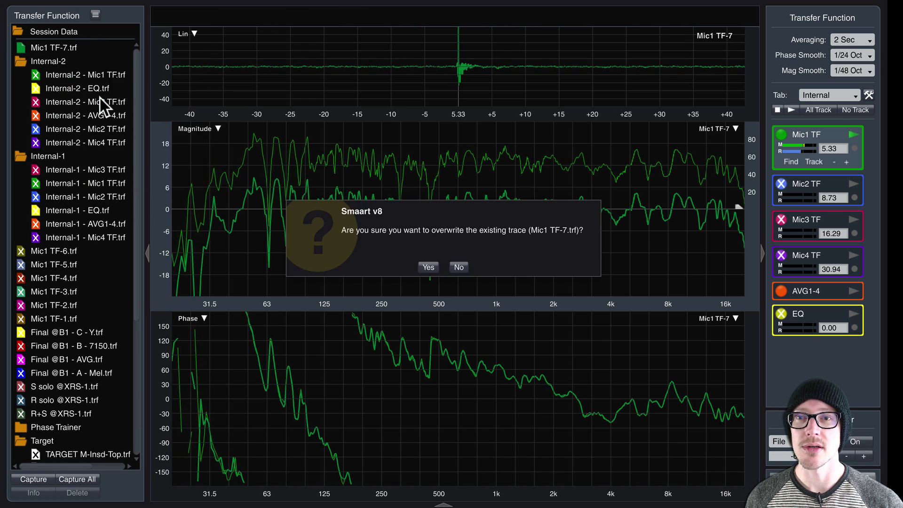
click(428, 267)
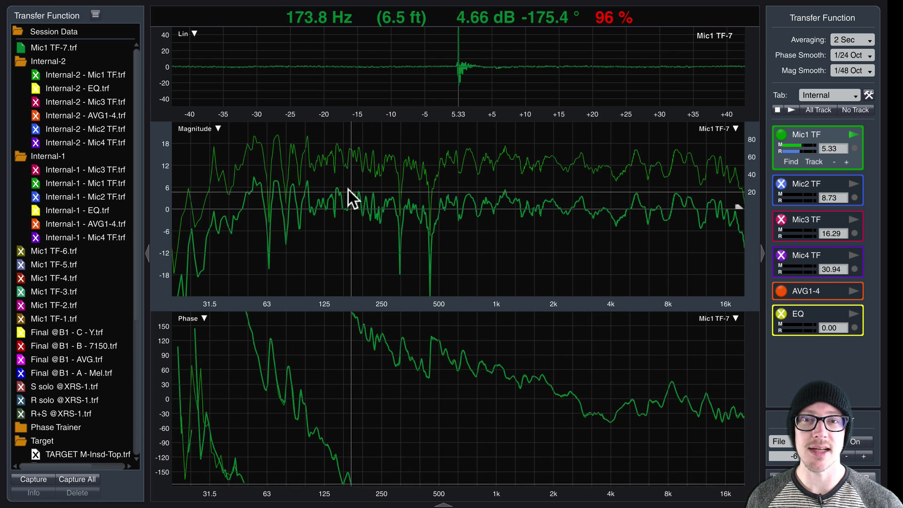
Offset the stored Mic1 TF-7 trace to −1.0 dB with Cmd+Up/Down
click(72, 50)
key(super+Up)
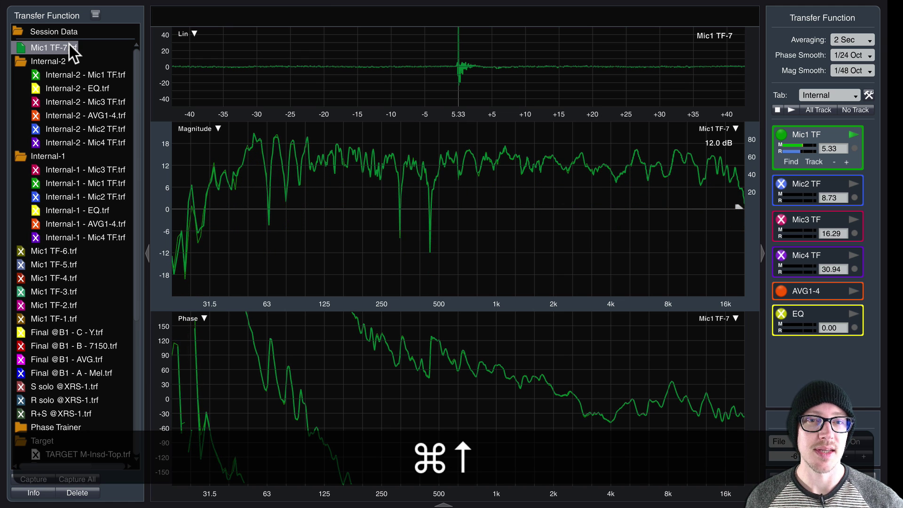
key(super+Down)
key(super+Down)
key(super+Down)
key(super+Down)
key(super+Down)
key(super+Down)
key(super+Down)
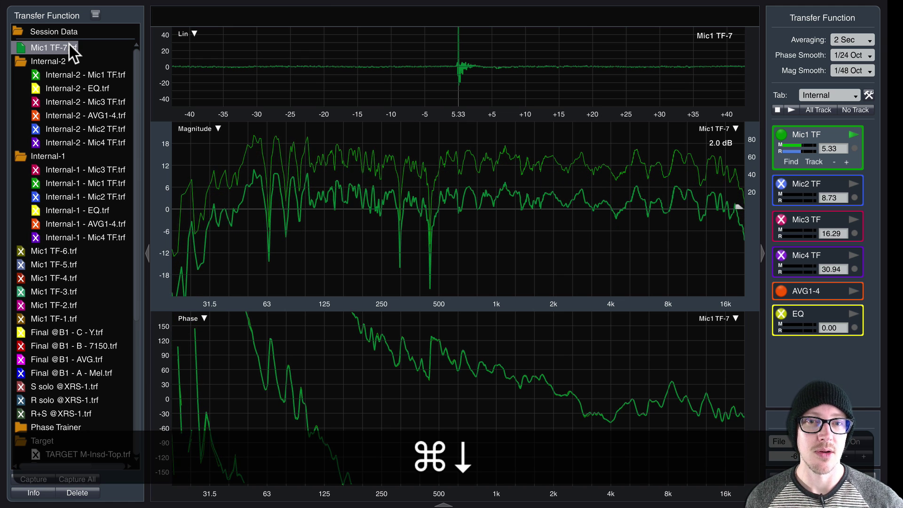
key(super+Down)
key(super+Down)
key(super+Down)
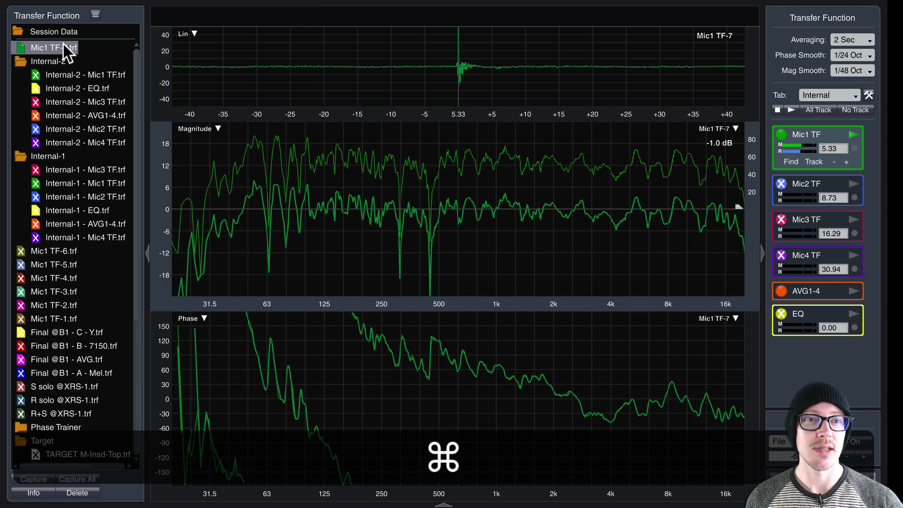
Capture live Mic1 TF as new trace Mic1 TF-8 and stop the measurement
click(821, 138)
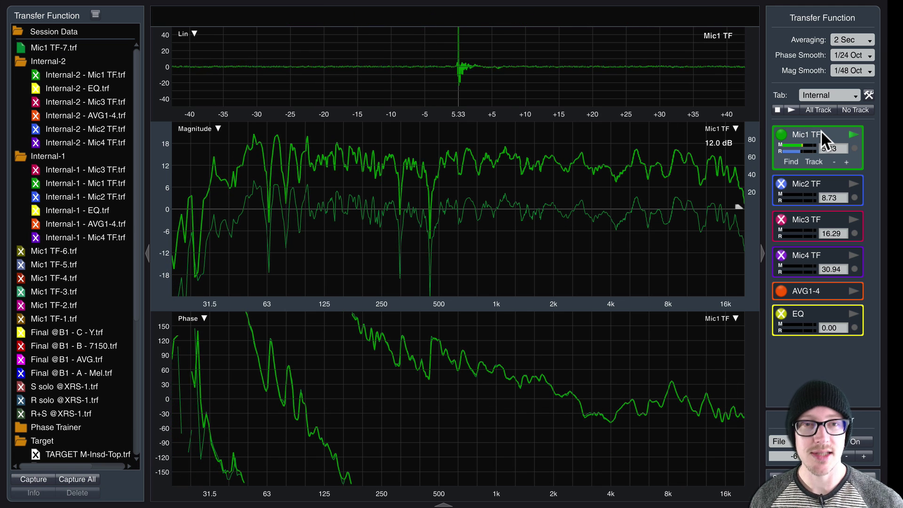
key(space)
key(Return)
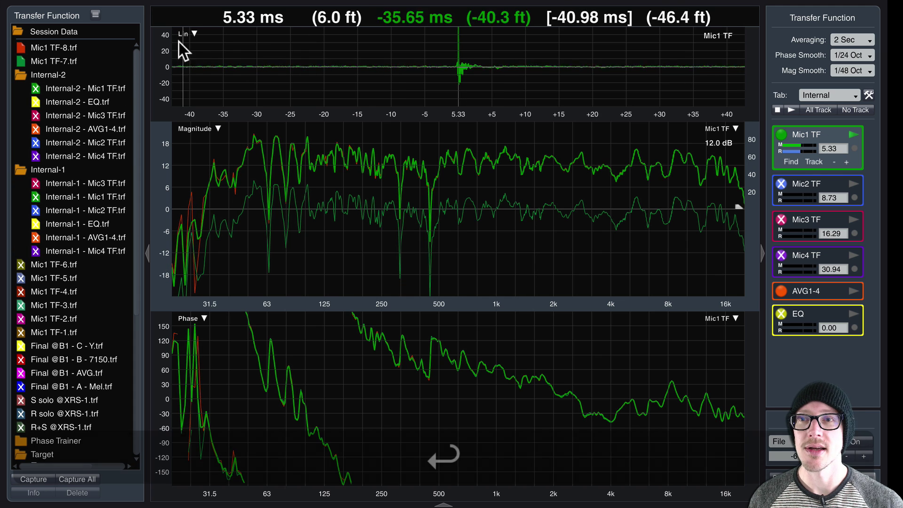
click(776, 110)
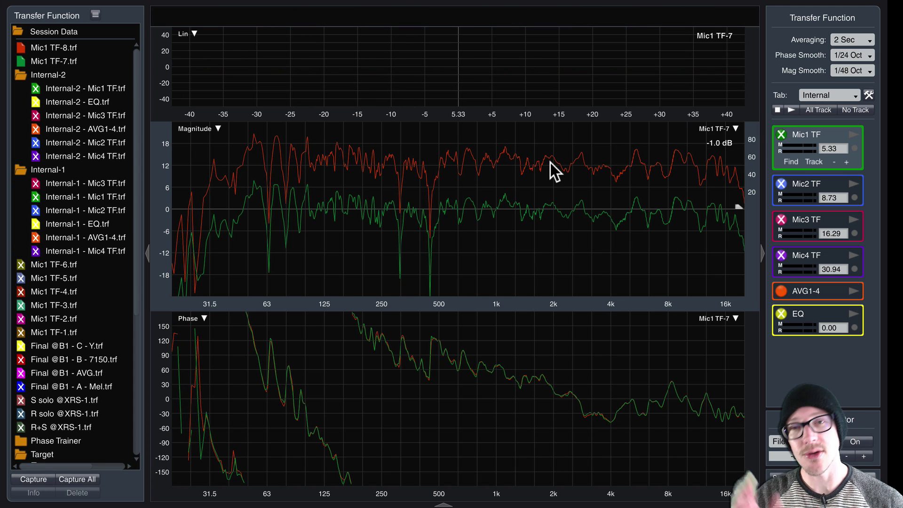
key(super+Tab)
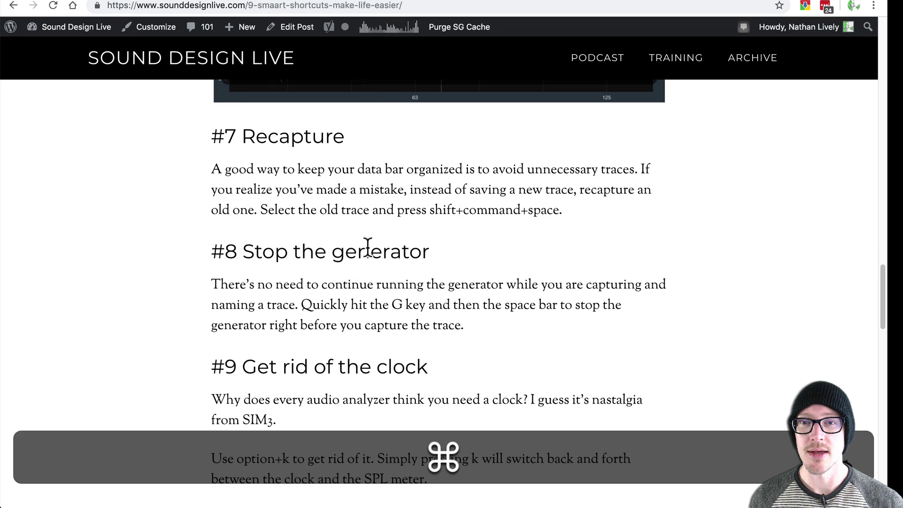
triple_click(368, 247)
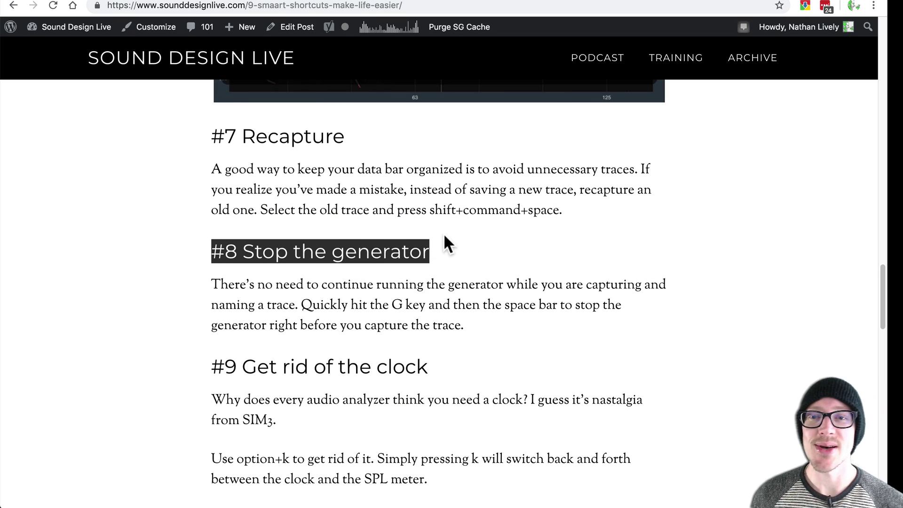
triple_click(360, 246)
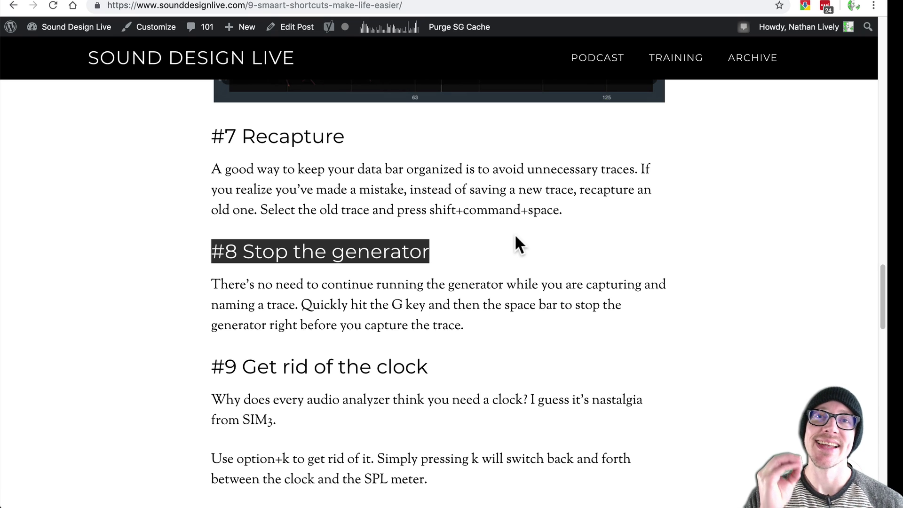
key(super+Tab)
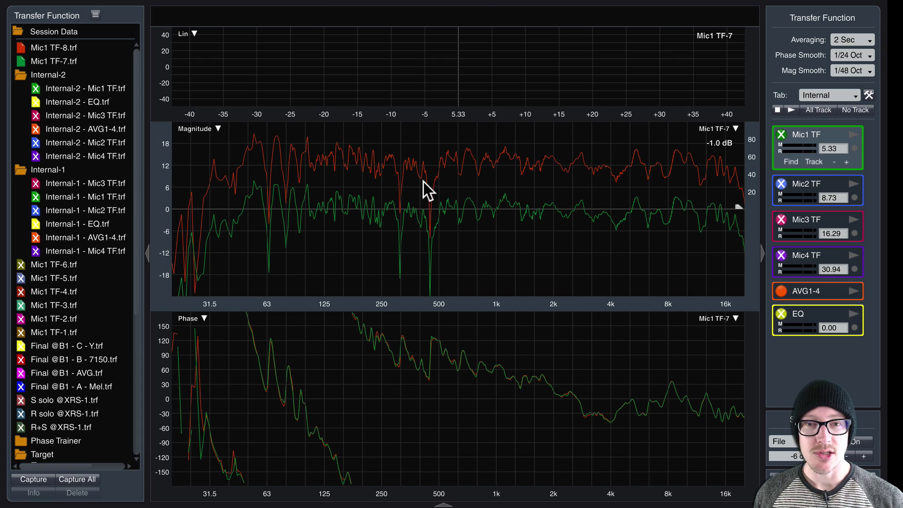
key(shift+super+h)
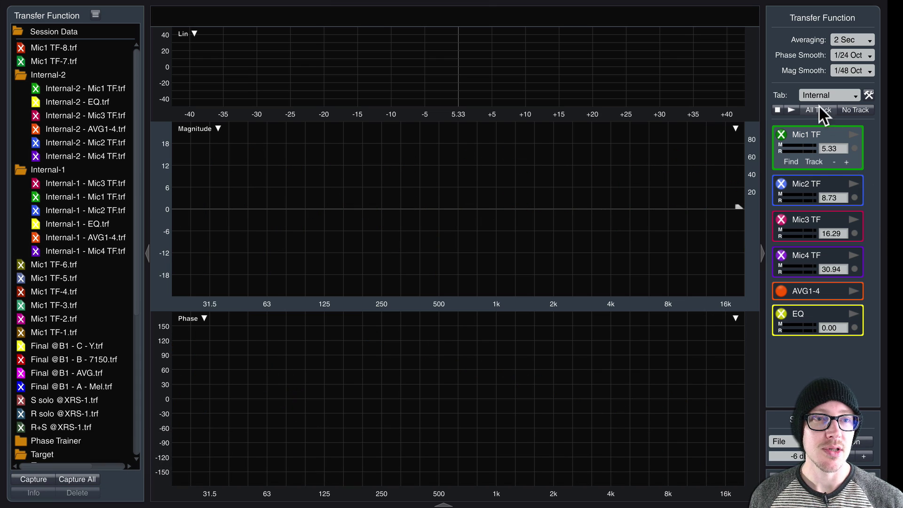
click(791, 110)
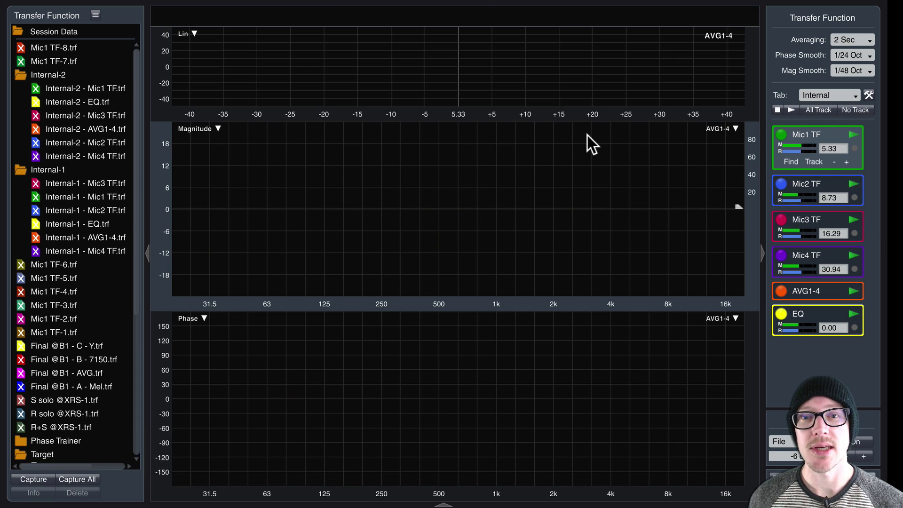
key(g)
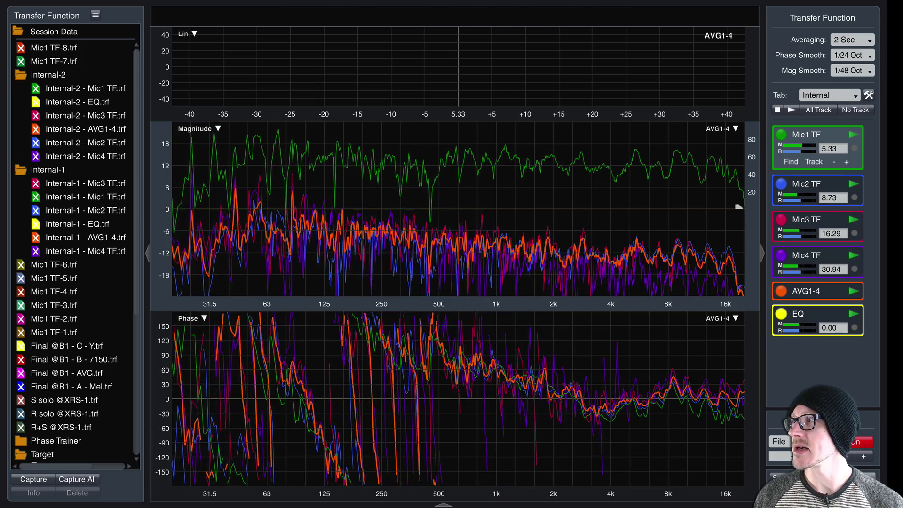
key(super+Tab)
key(super+Tab)
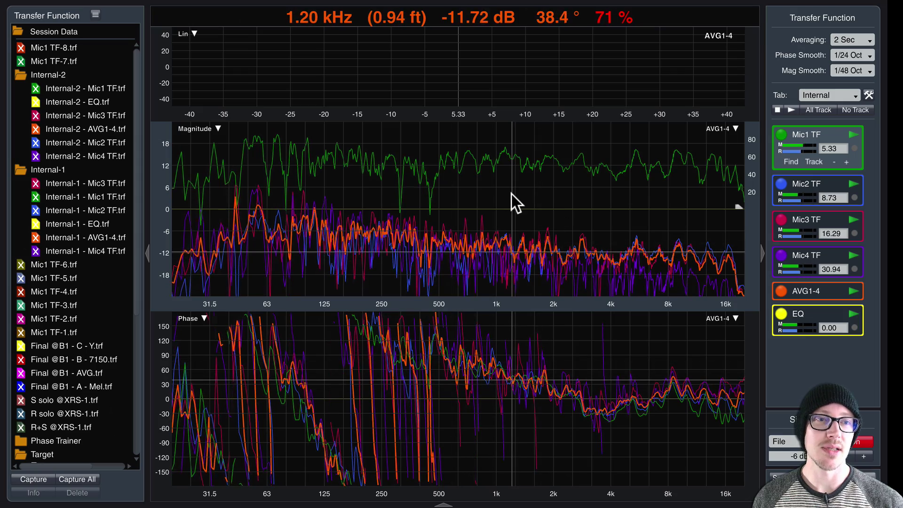
key(super+y)
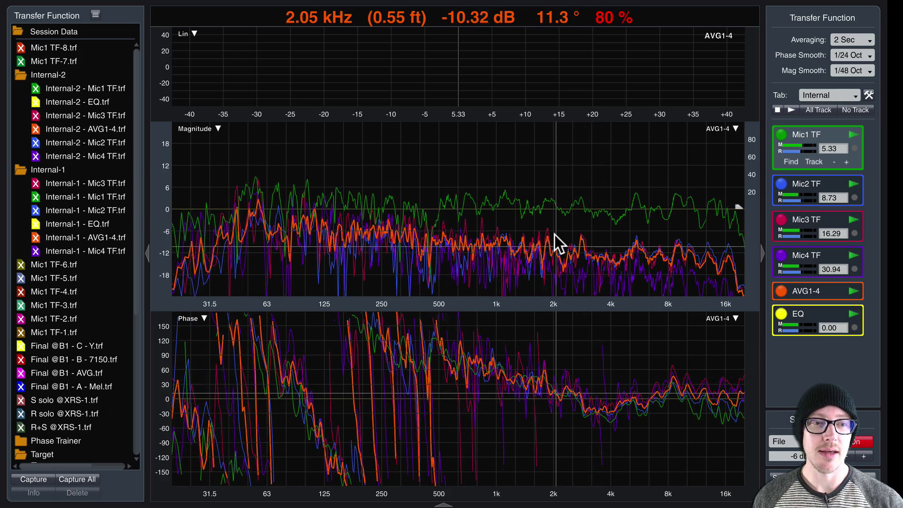
key(shift+space)
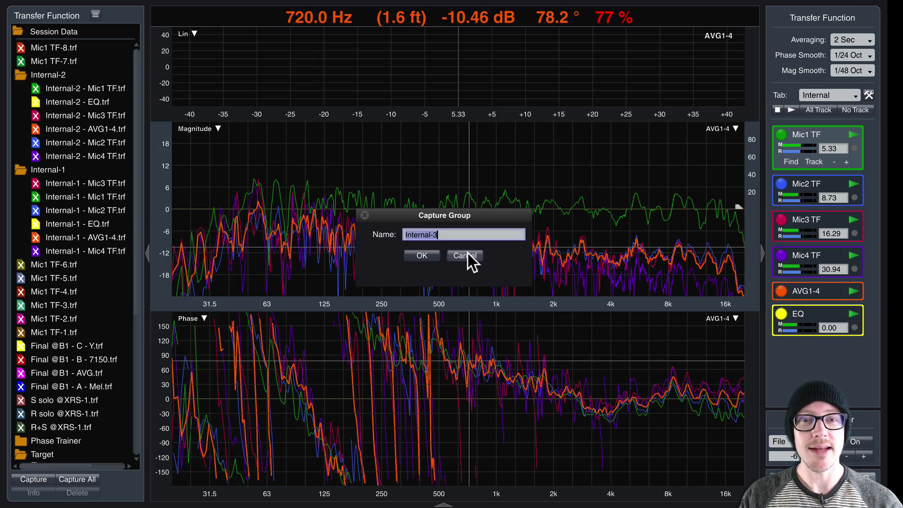
click(473, 255)
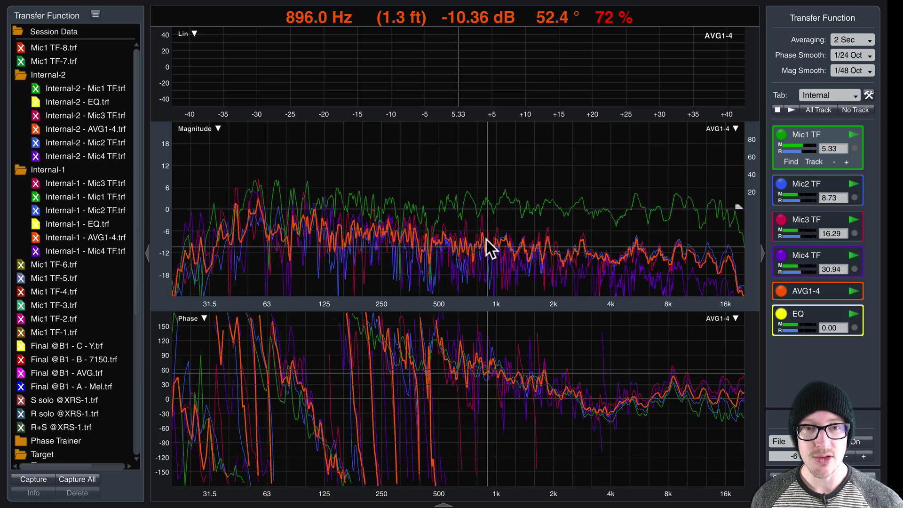
Launch Automator via Spotlight and create a new Quick Action document
key(super+space)
text(auto)
key(Return)
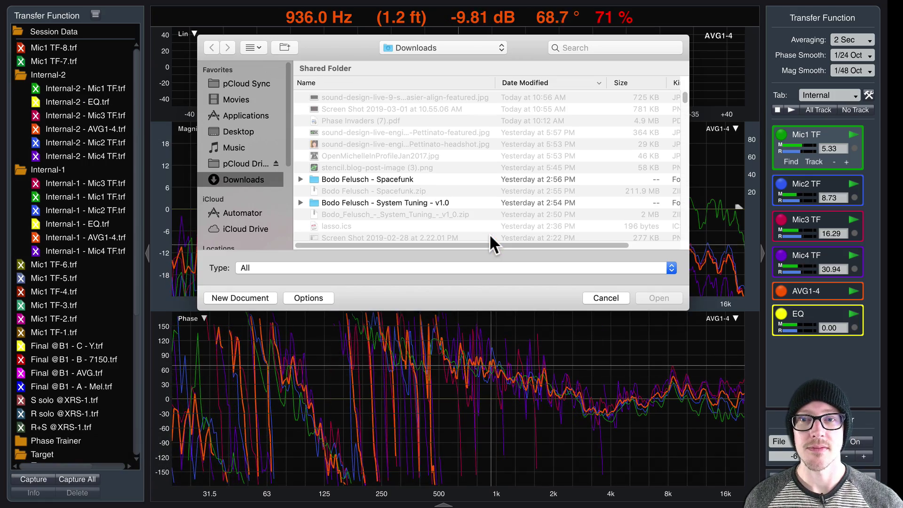
click(253, 298)
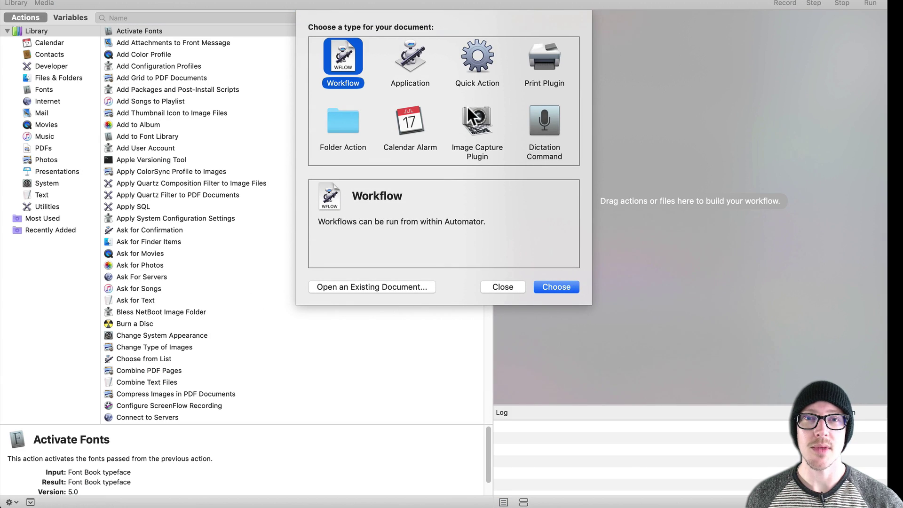
click(484, 56)
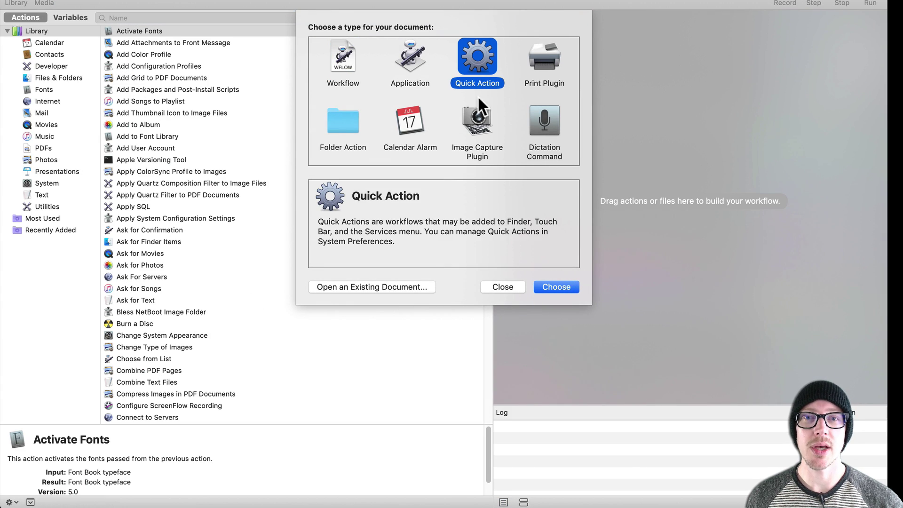
click(555, 287)
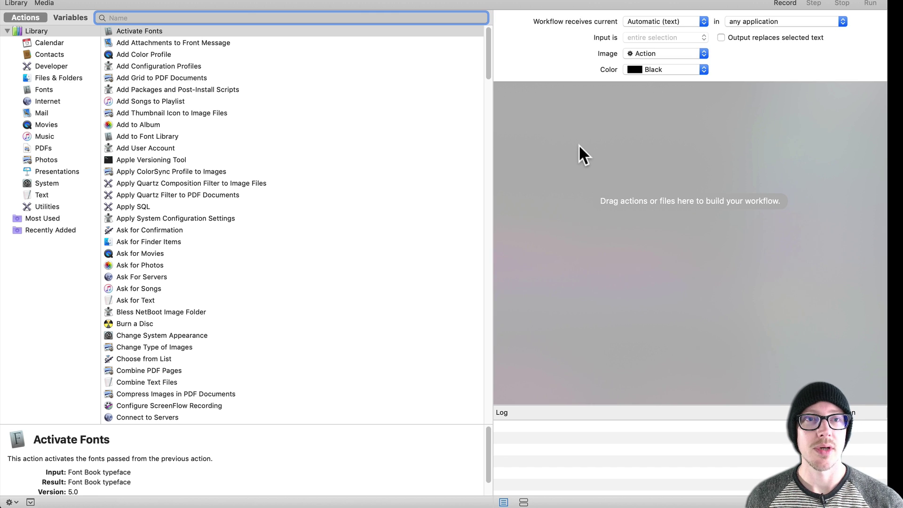
Add a Run AppleScript action from Utilities to the workflow
click(43, 208)
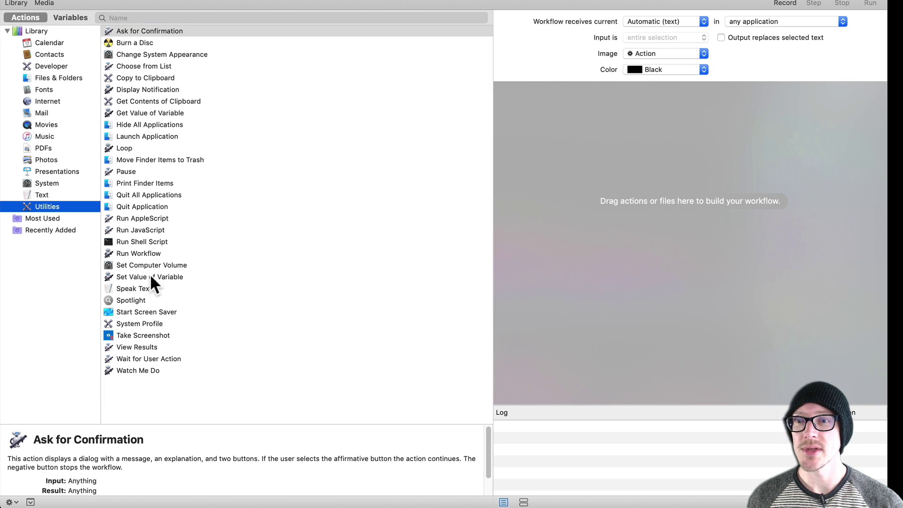
double_click(109, 216)
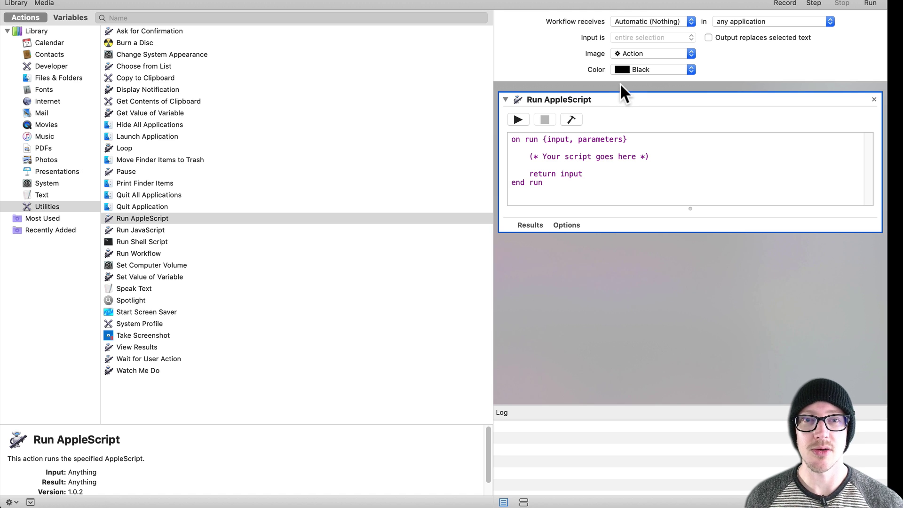
click(713, 271)
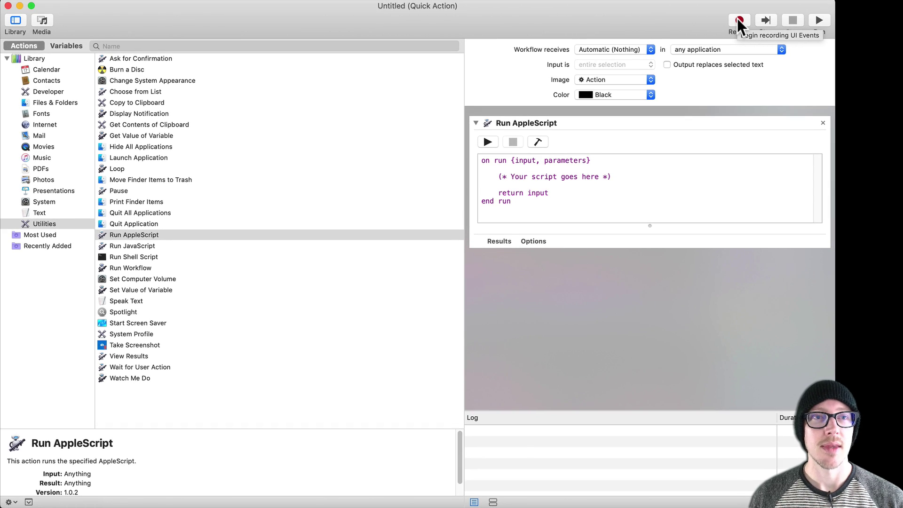
Record in Automator while toggling Smaart's generator with G and triggering Capture All with Shift+Space
click(738, 20)
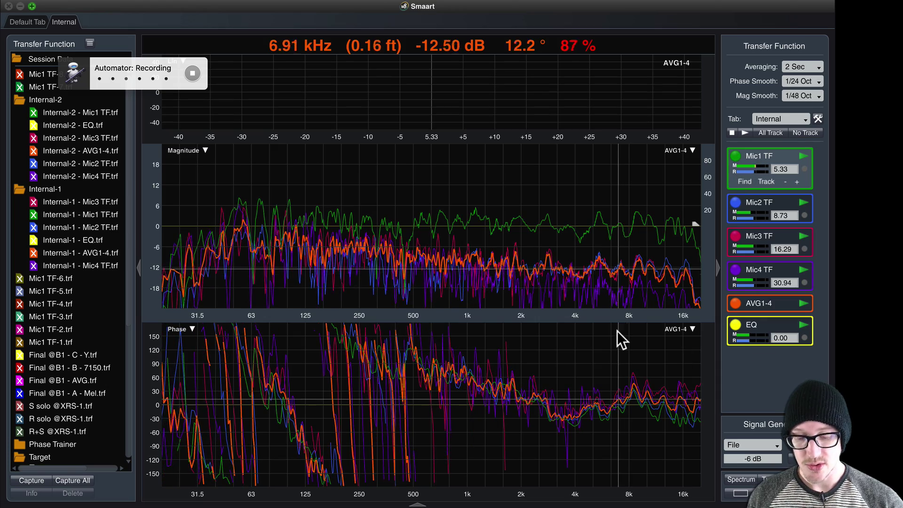
key(g)
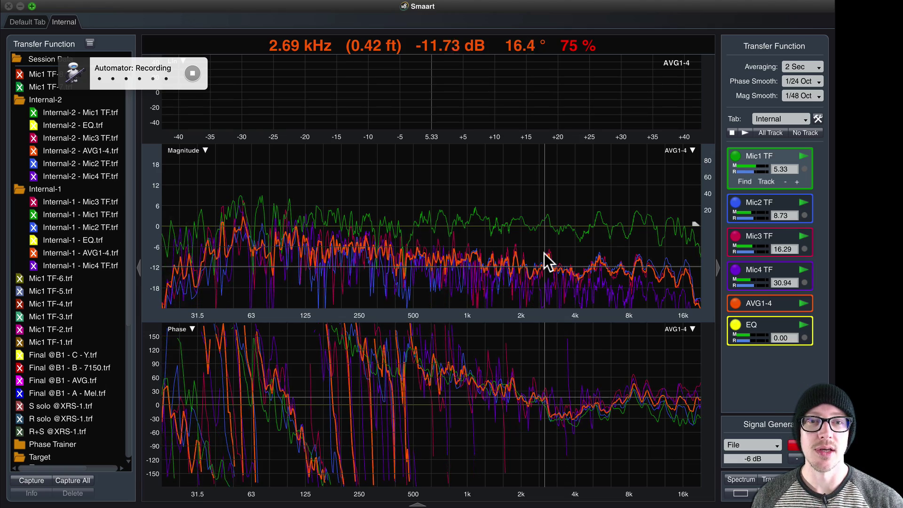
key(shift+space)
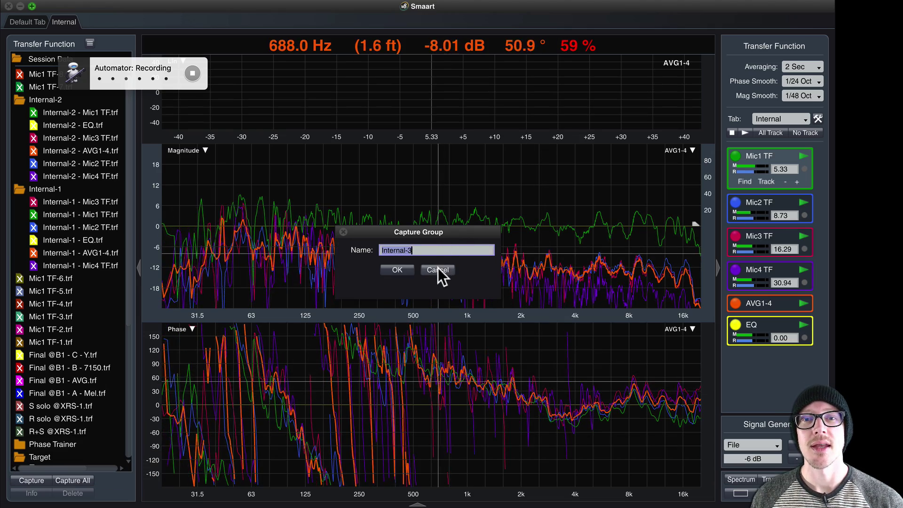
Stop the Watch Me Do recording and return to Automator
click(196, 72)
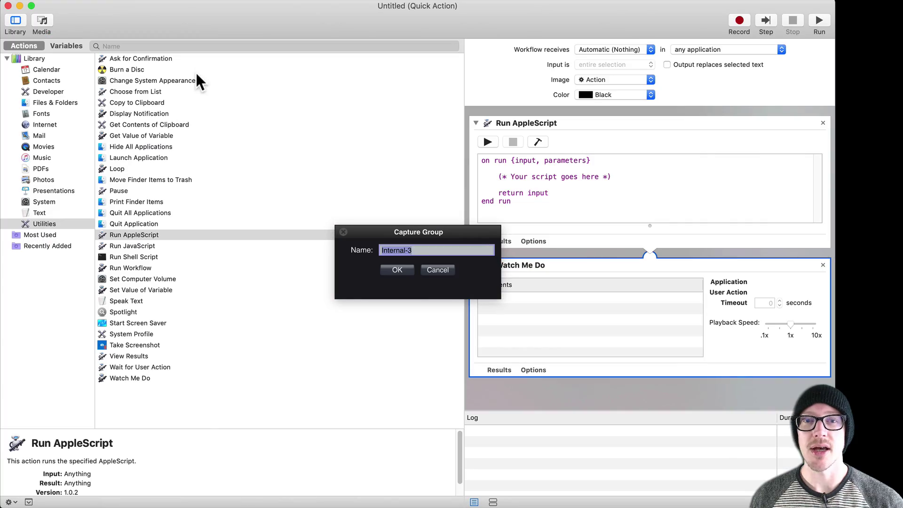
key(super+Tab)
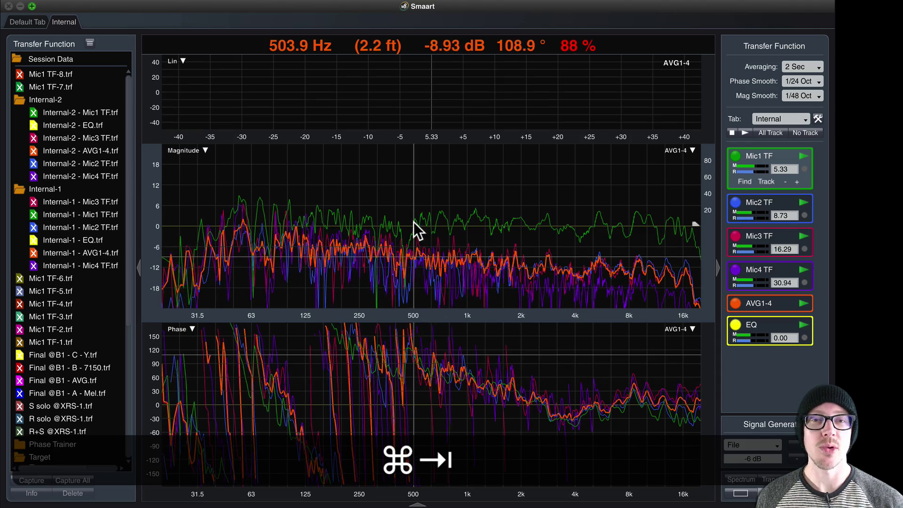
key(super+Tab)
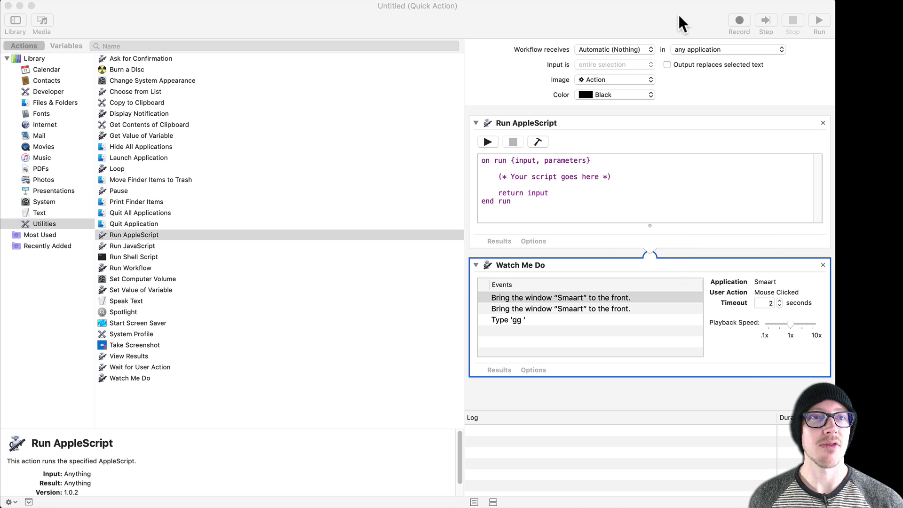
Test-run the Quick Action, watch playback in Smaart, and cancel the Capture Group dialog
click(820, 21)
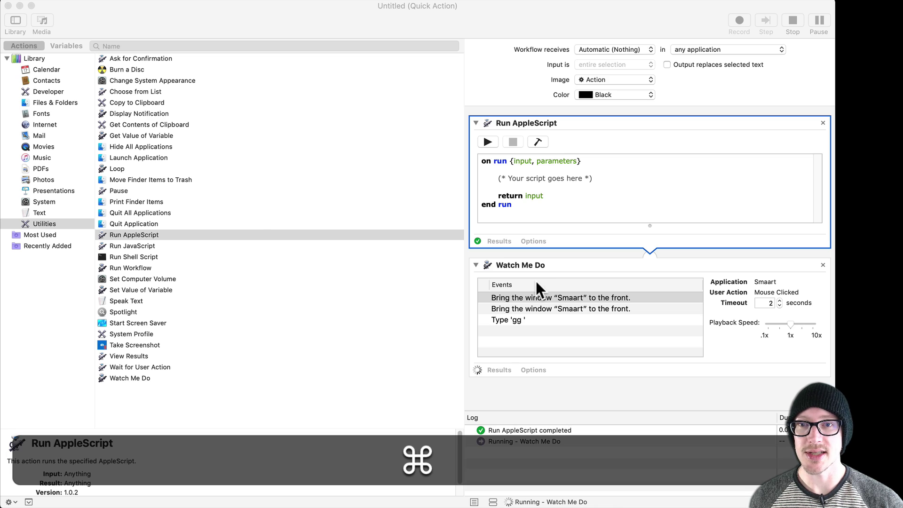
key(cmd+Tab)
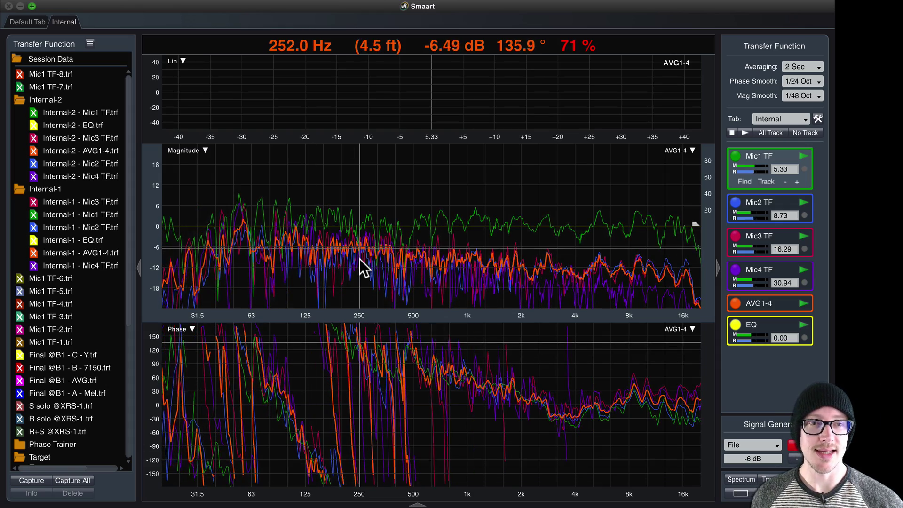
key(shift+space)
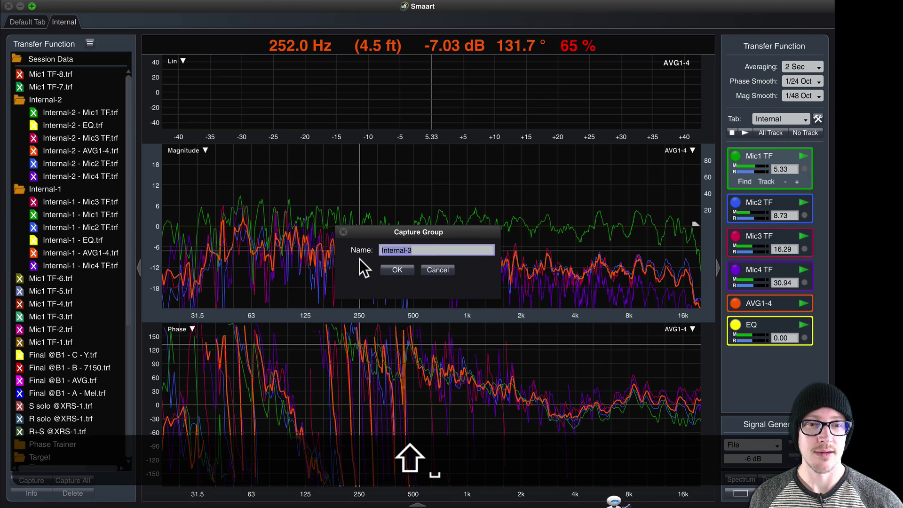
click(435, 270)
key(super+Tab)
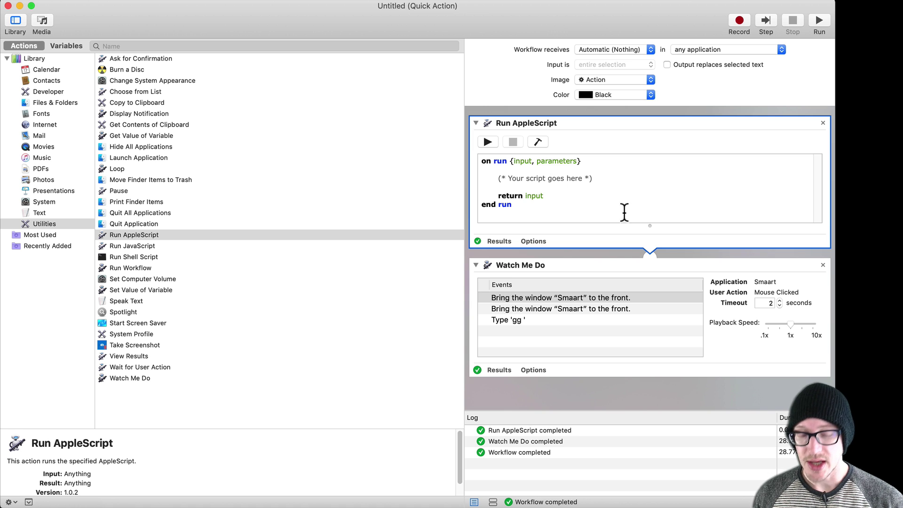
Save the Quick Action and open Security & Privacy preferences via Spotlight
key(super+s)
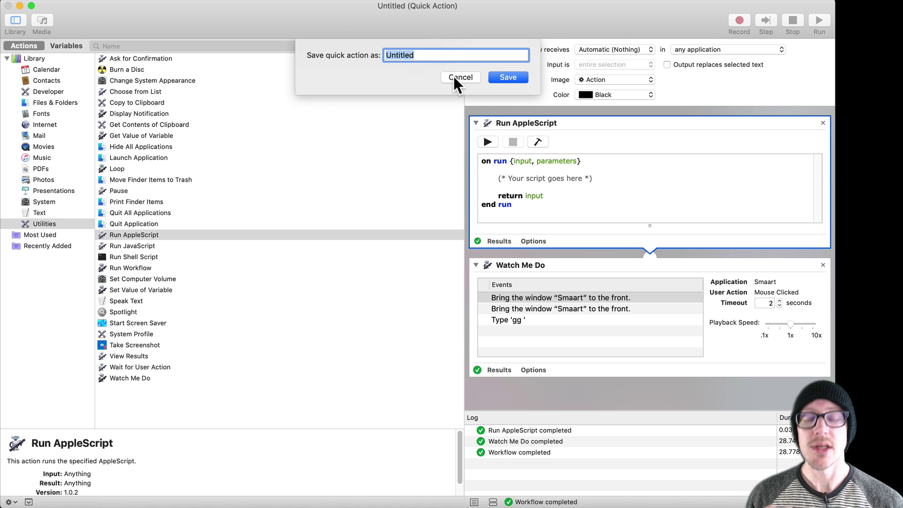
key(super+space)
text(security)
key(Return)
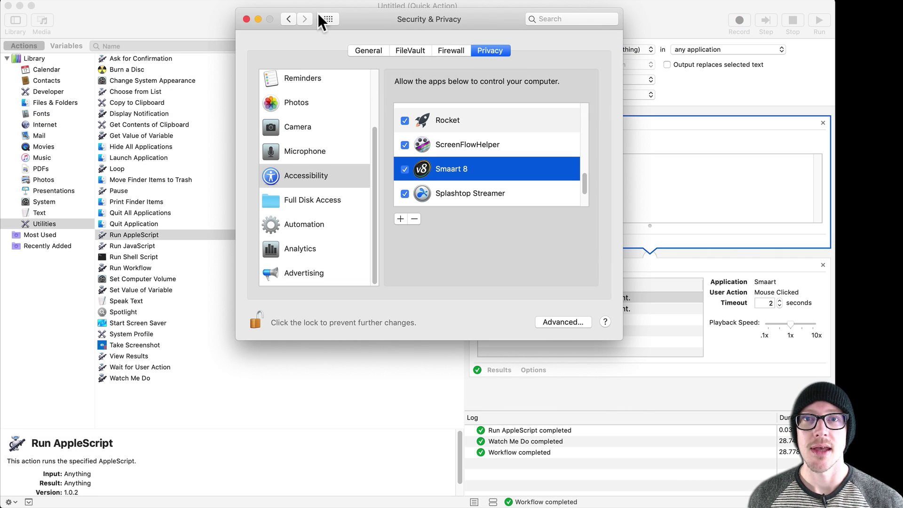
Show Keyboard Services shortcuts and select the Capture All shortcut
click(328, 19)
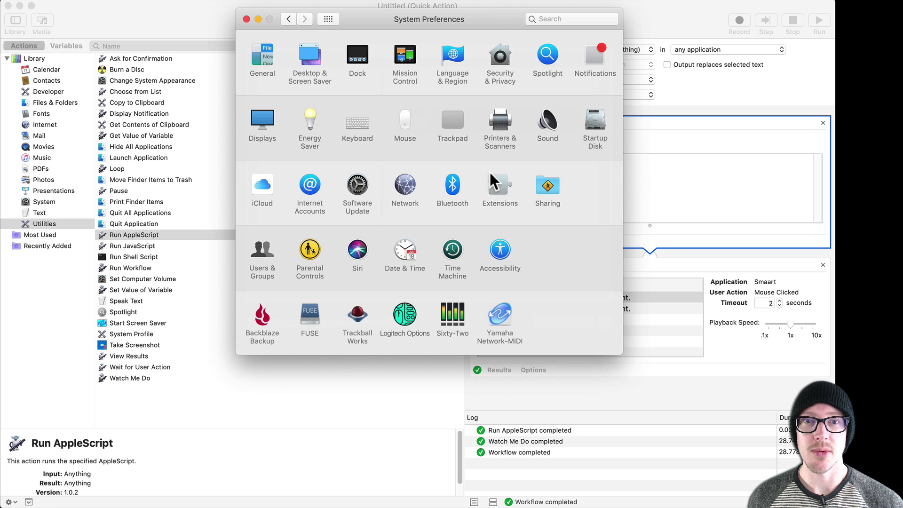
click(357, 121)
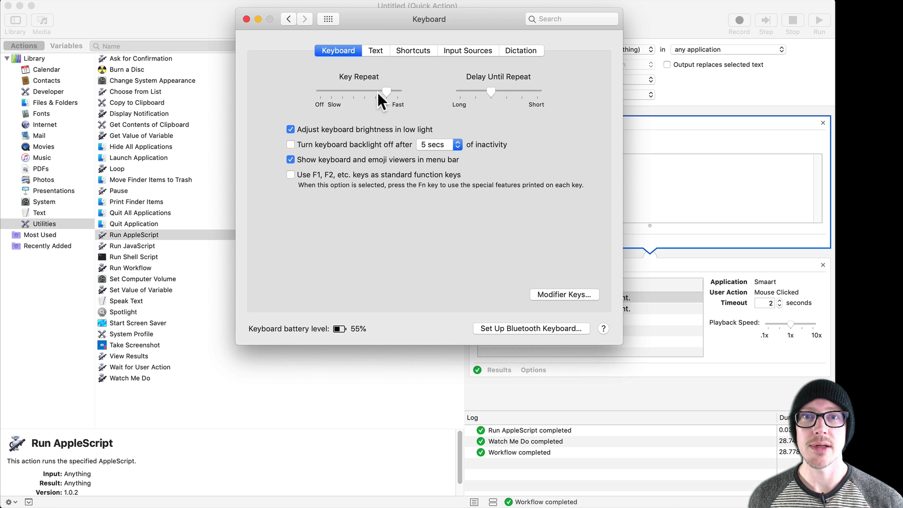
click(428, 51)
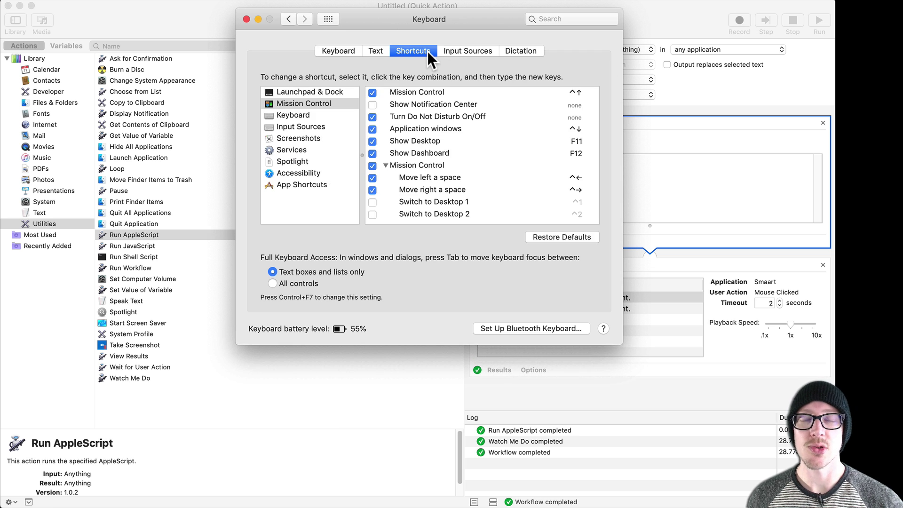
click(313, 151)
scroll(431, 199, down, 5)
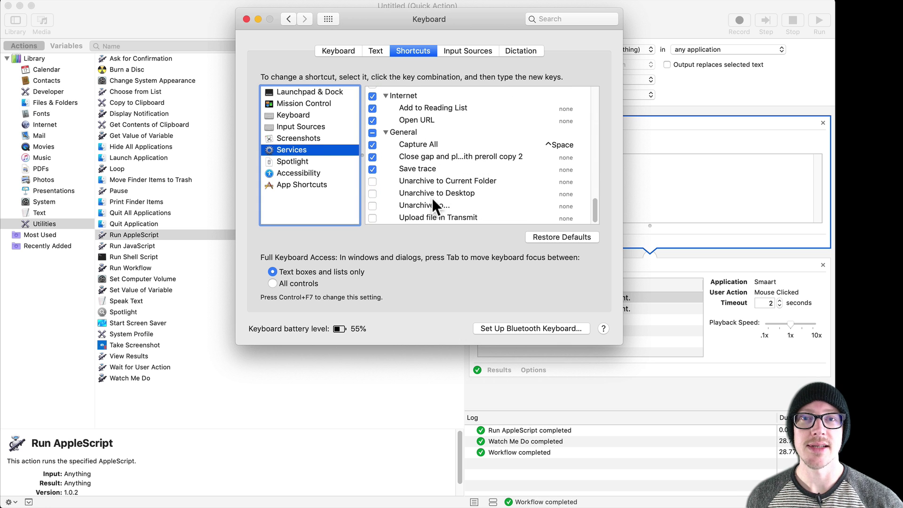
click(429, 144)
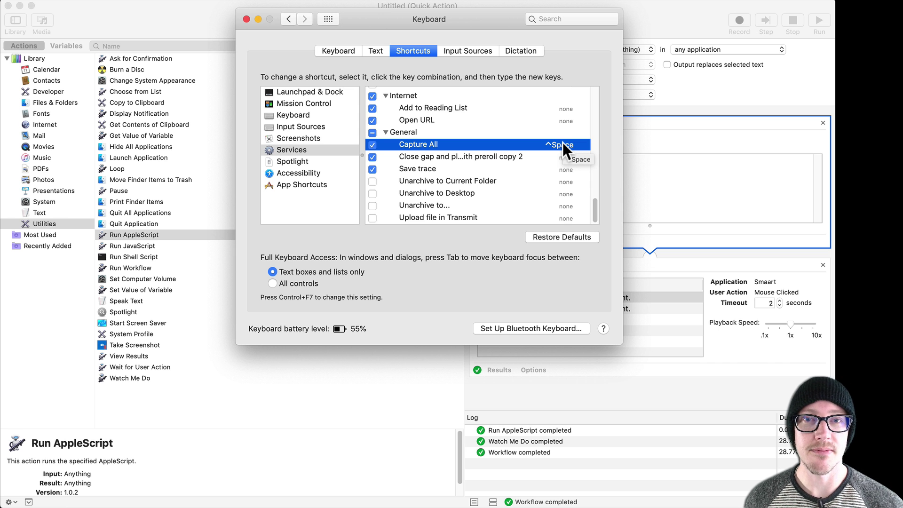
Check the Security & Privacy Accessibility list to confirm Smaart 8 is allowed
click(331, 19)
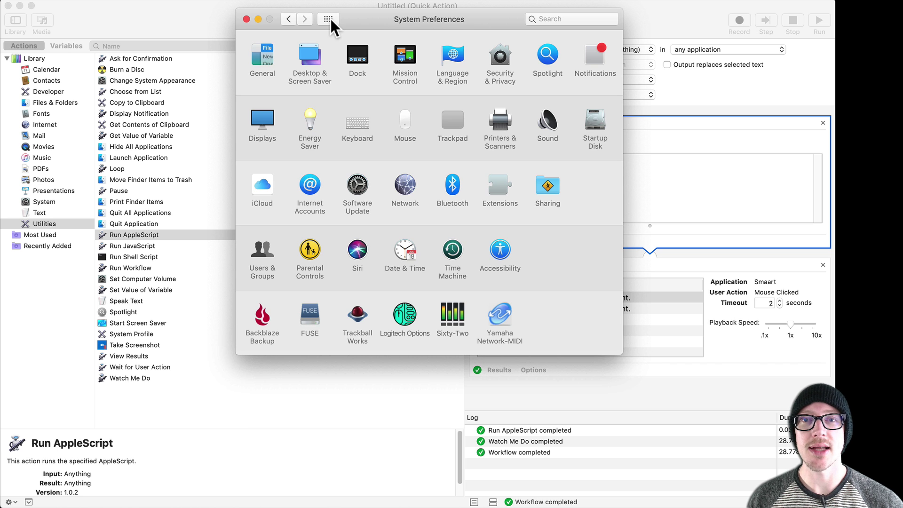
click(498, 54)
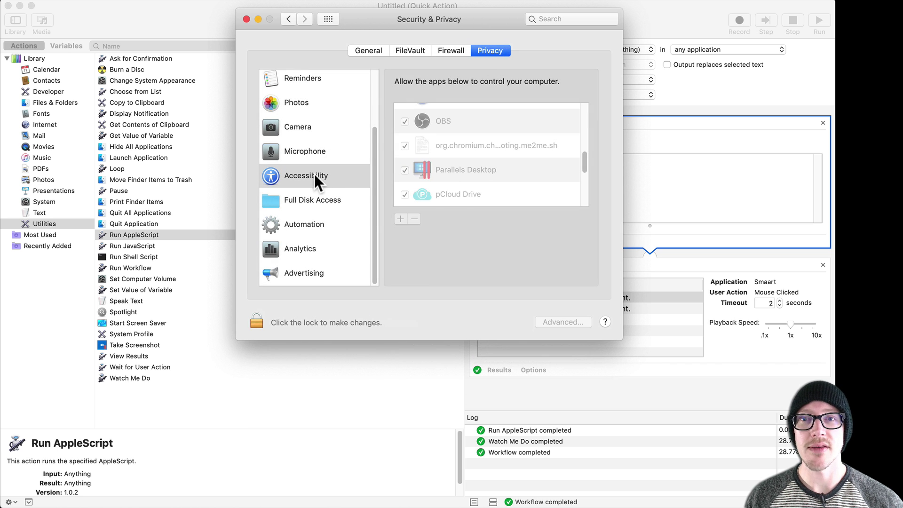
click(312, 176)
scroll(479, 181, down, 3)
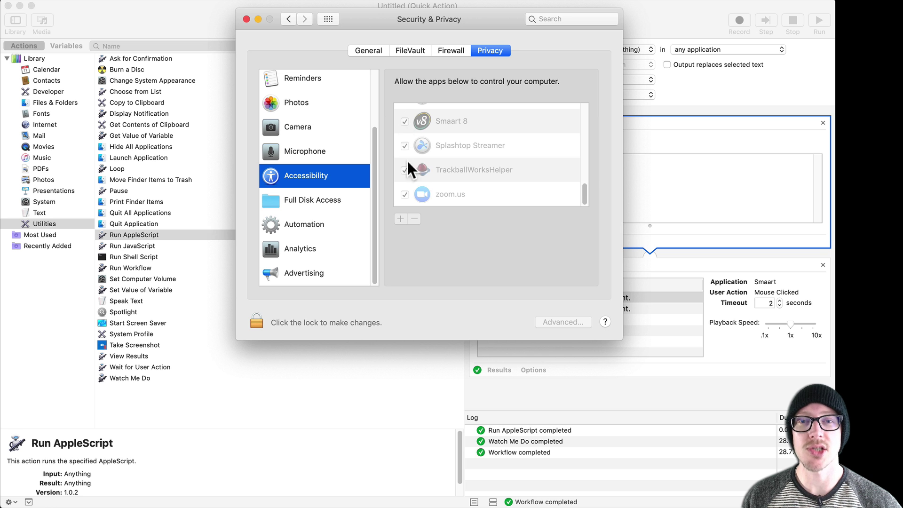
Quit Automator without saving the Quick Action
key(super+q)
key(super+q)
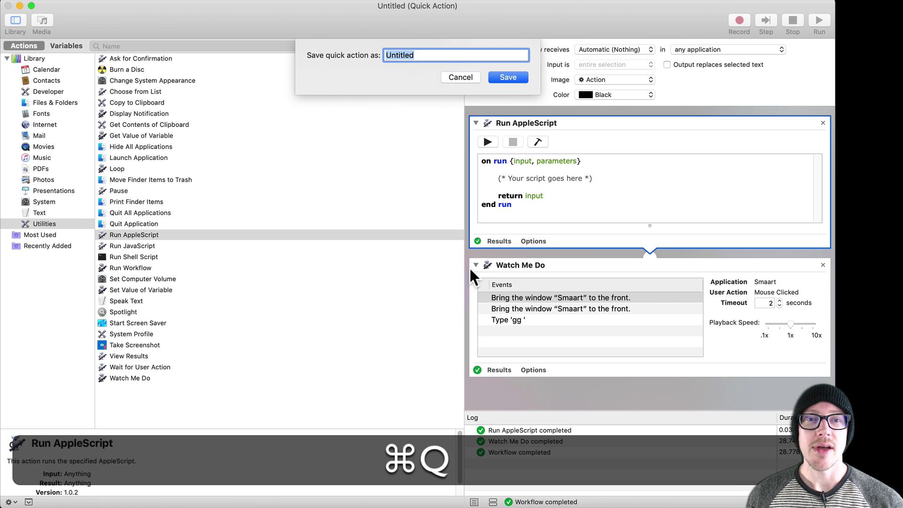
click(461, 76)
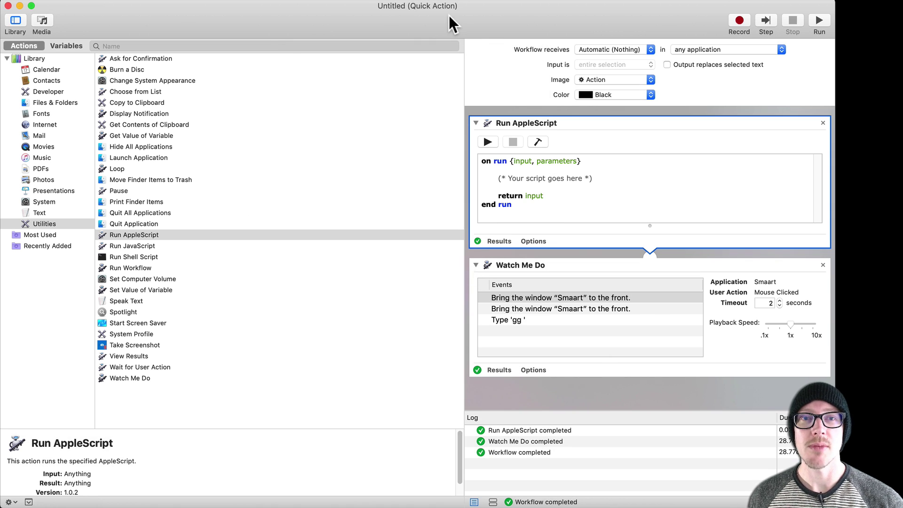
key(super+q)
click(356, 119)
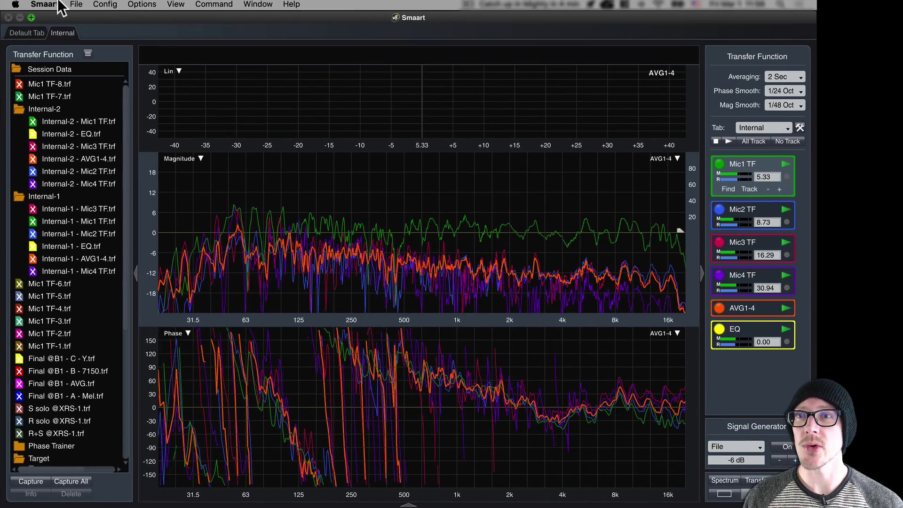
Show the Services submenu in Smaart's application menu, then close it
click(53, 2)
mouse_move(55, 15)
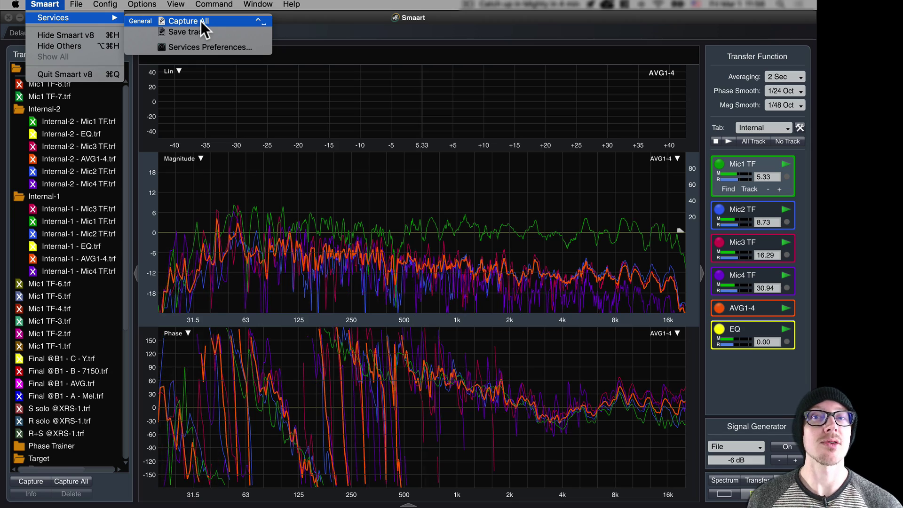
click(335, 21)
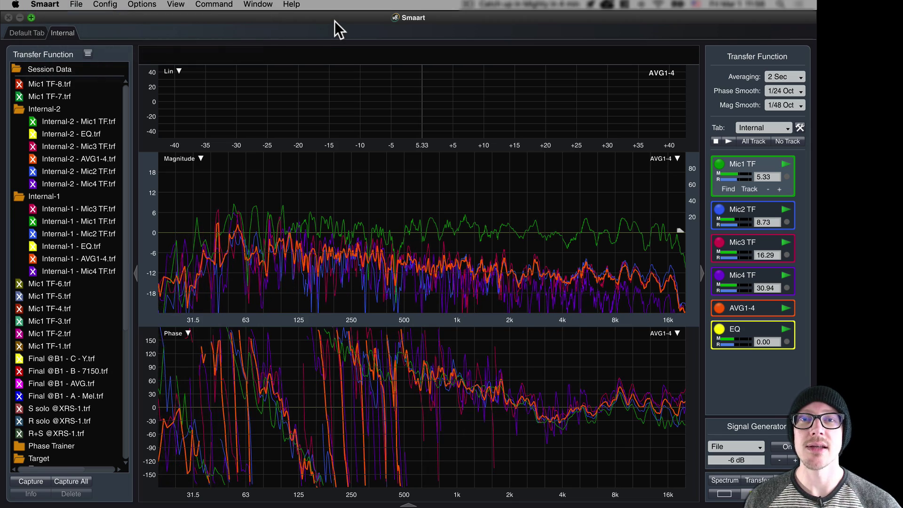
Stop all live measurements and start them again
click(715, 141)
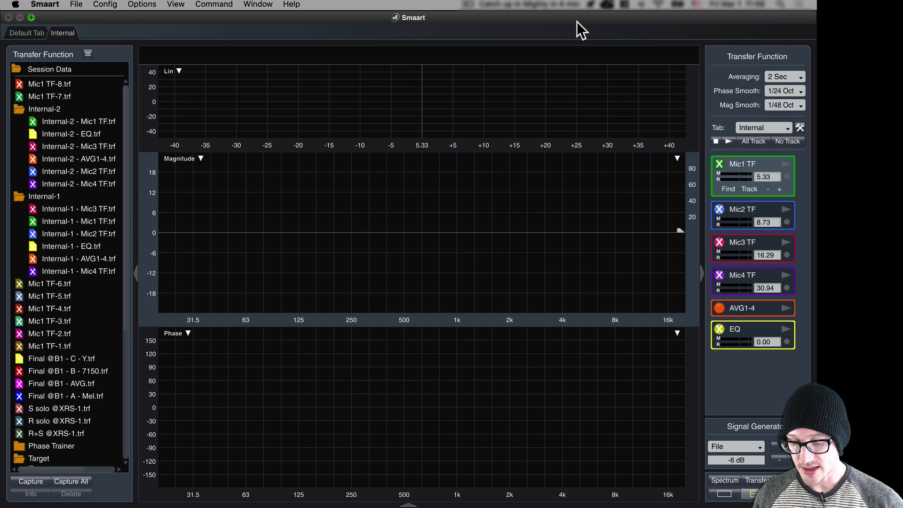
key(ctrl+space)
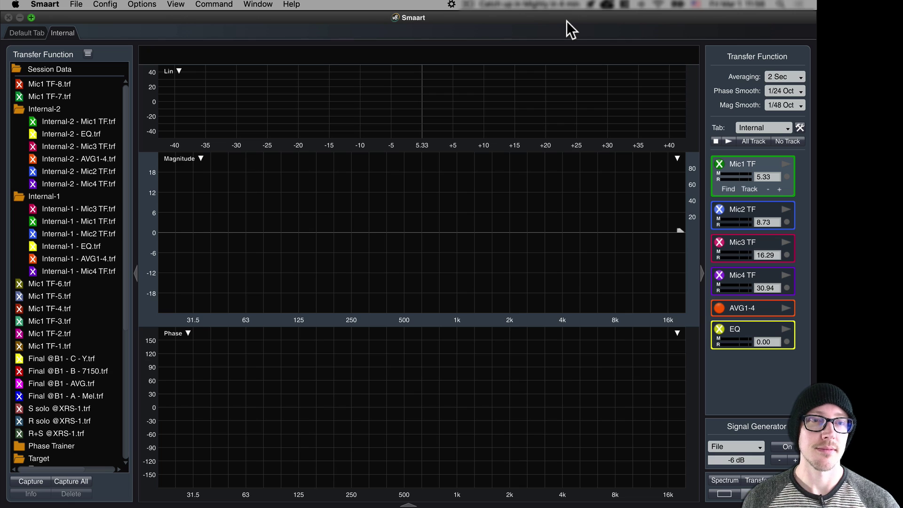
click(728, 141)
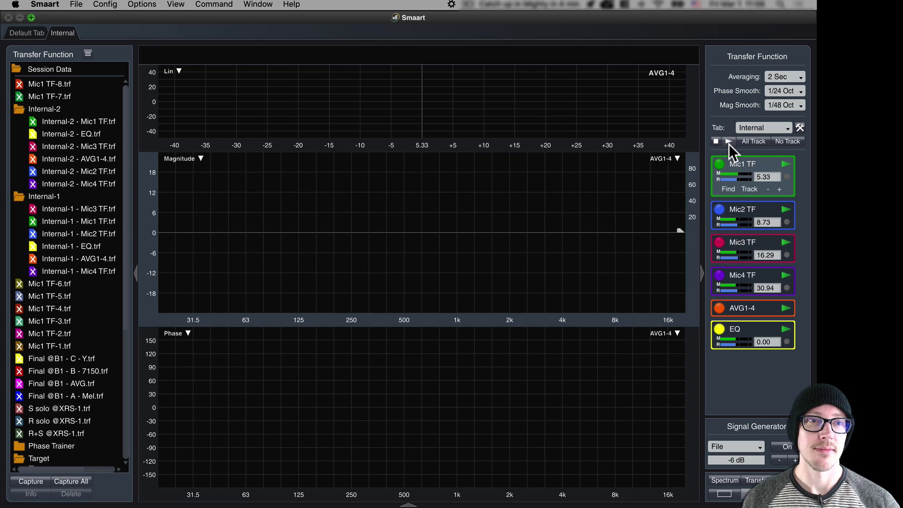
Turn on the generator and capture a new trace named 'Fantastic!'
key(g)
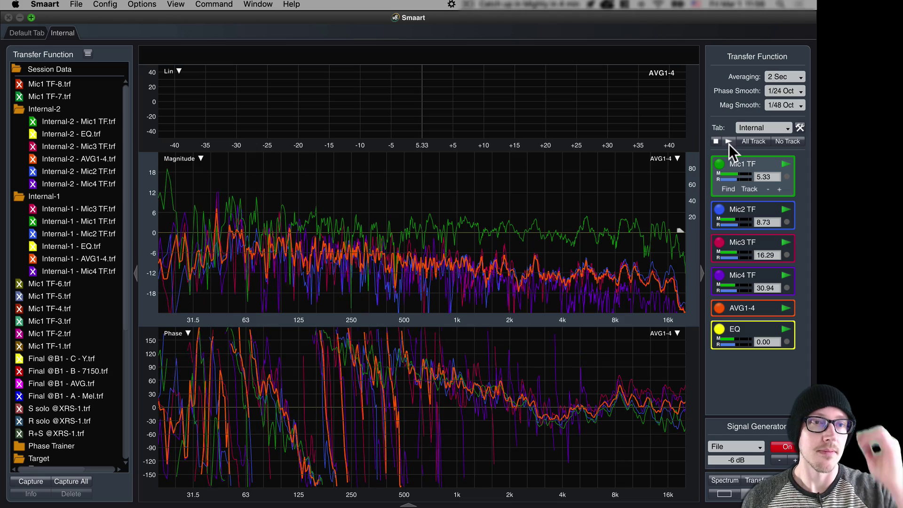
key(space)
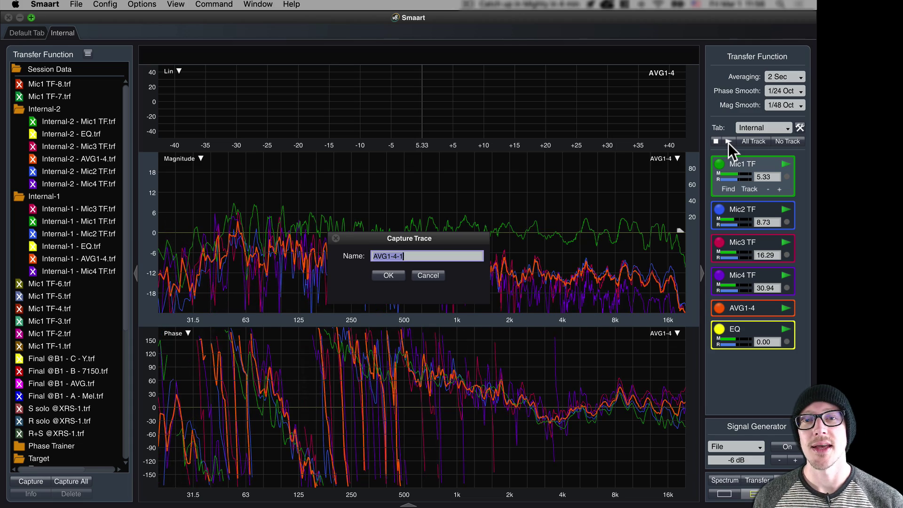
text(Fantastic)
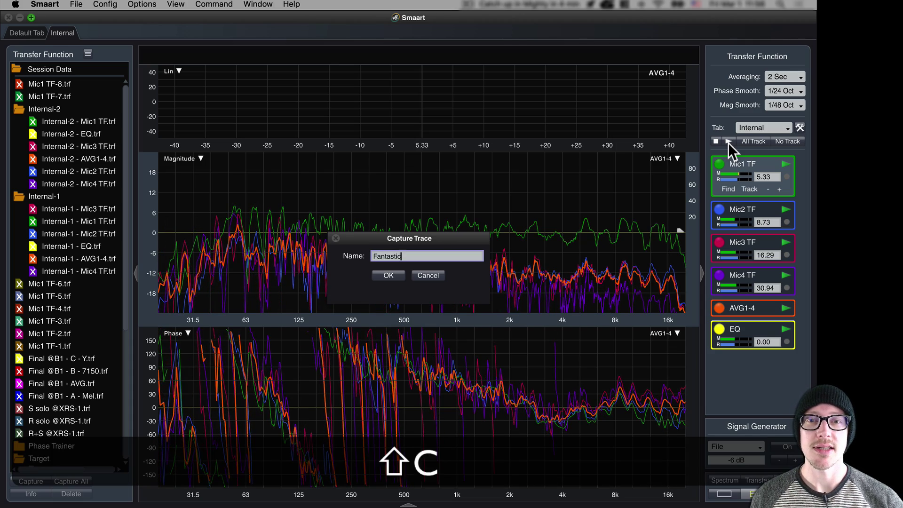
key(shift+Return)
text(!)
key(Return)
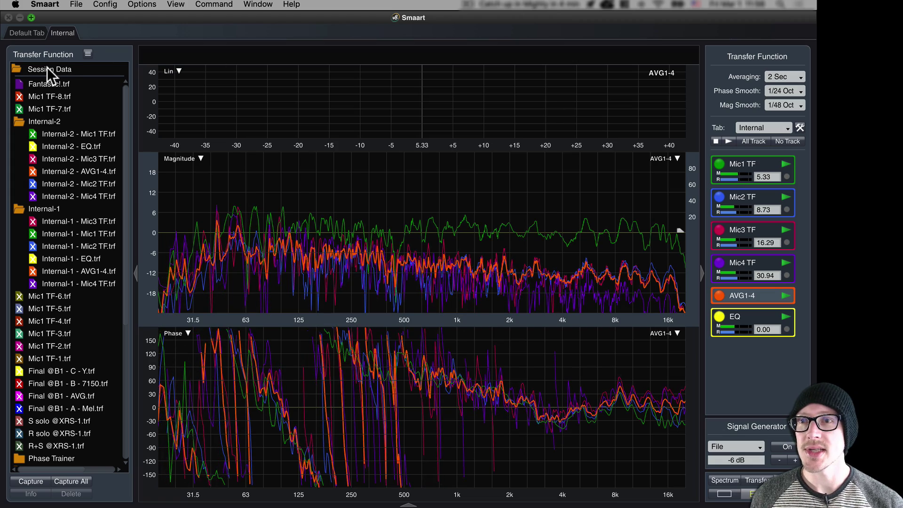
Show the Fantastic! trace, select the Mic4 TF measurement, and stop all live measurements
click(43, 83)
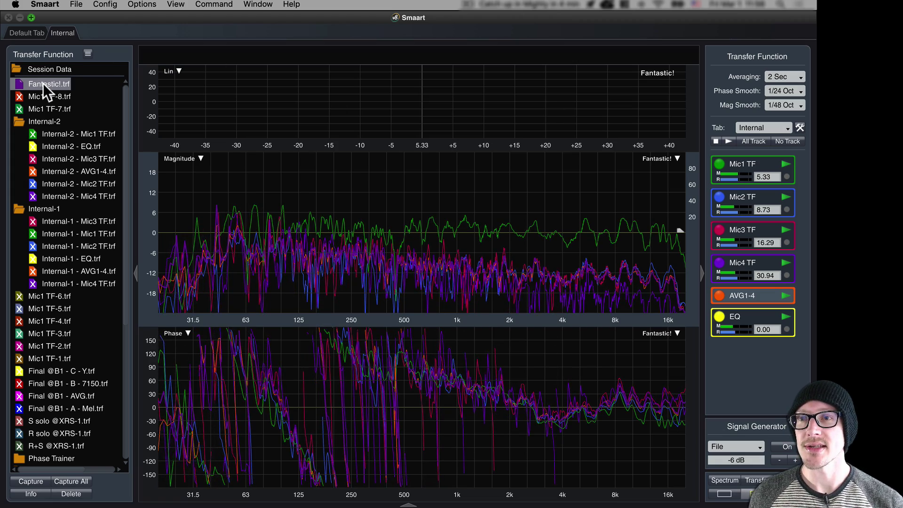
click(750, 261)
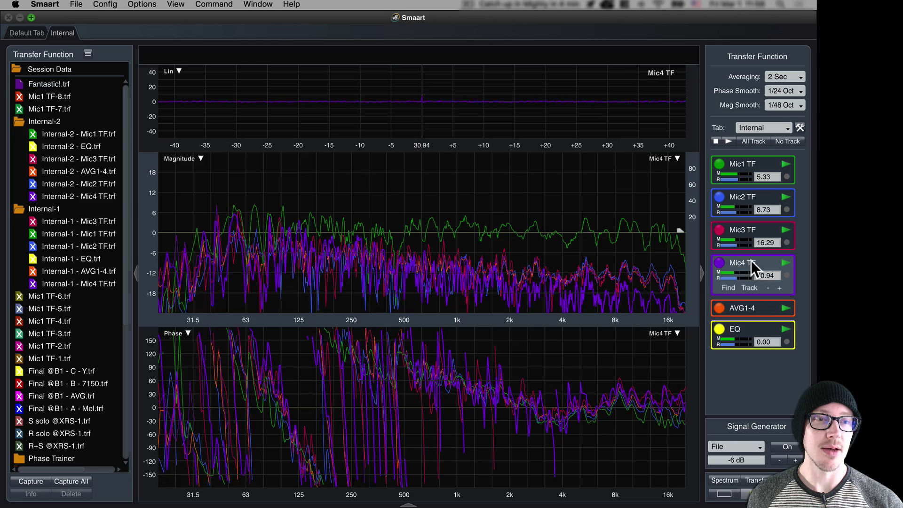
click(716, 141)
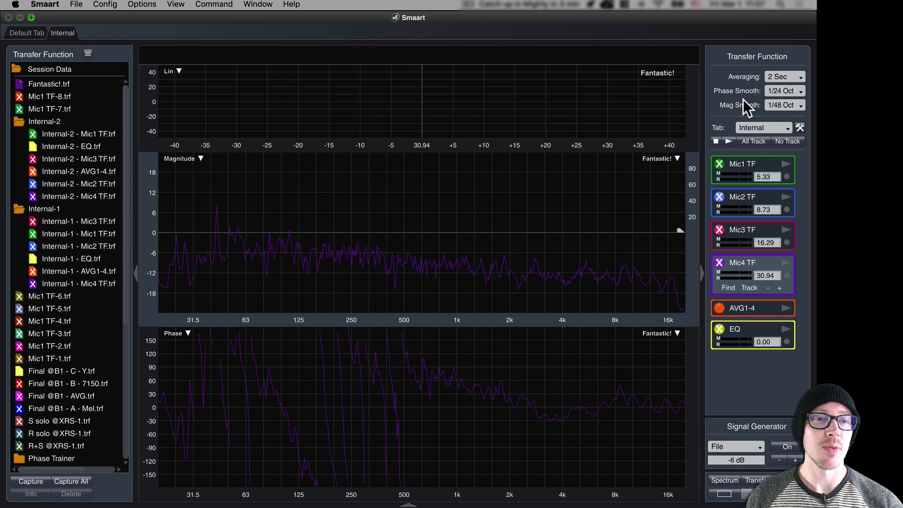
In Chrome, scroll to and highlight the '#9 Get rid of the clock' tip, then return to Smaart
key(super+Tab)
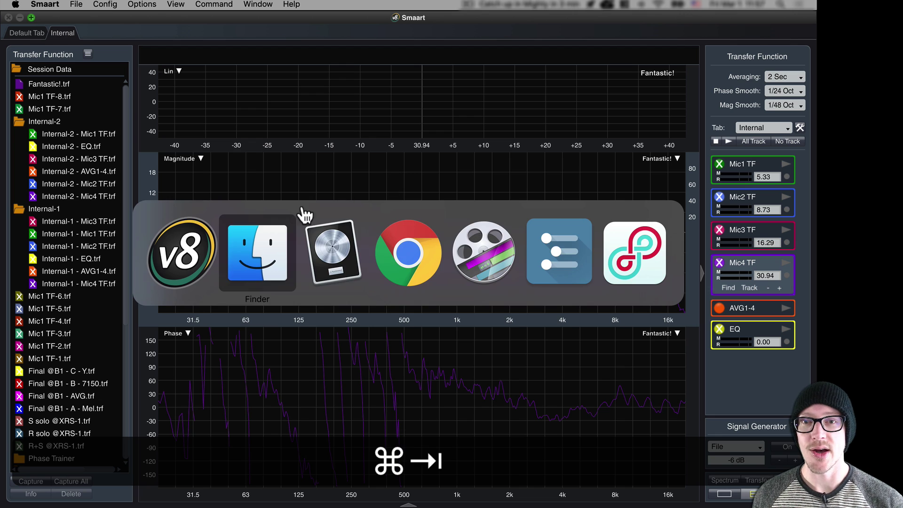
scroll(413, 269, down, 5)
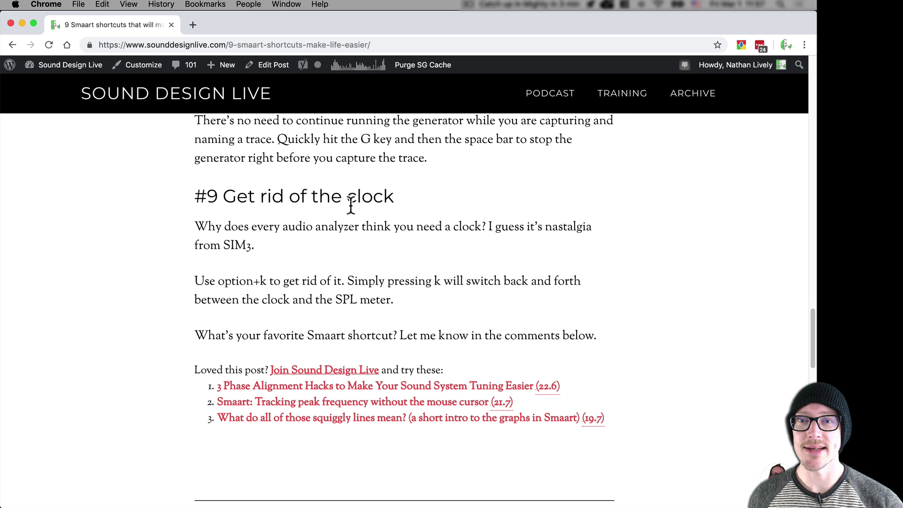
triple_click(298, 197)
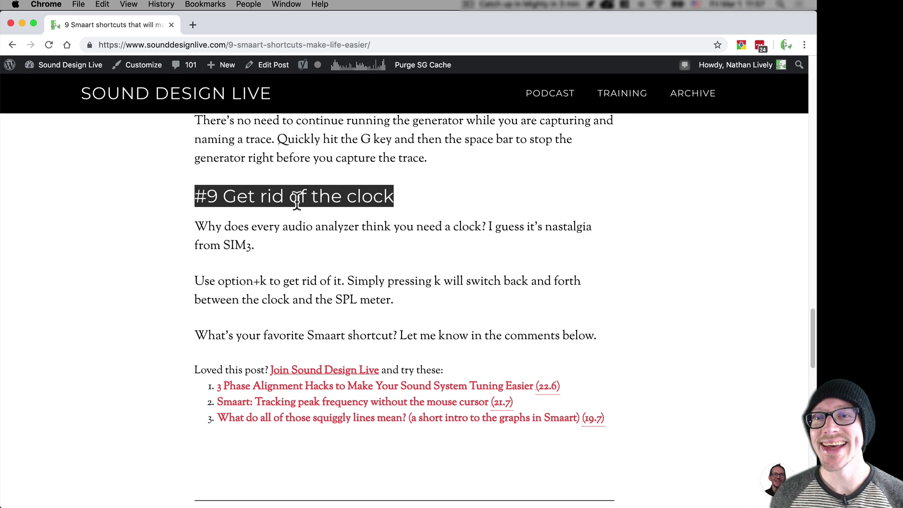
key(super+Tab)
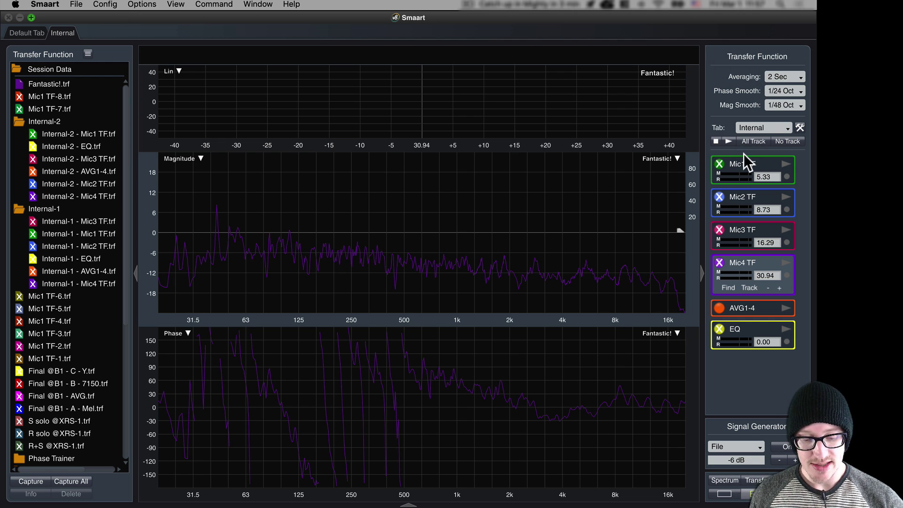
Show the clock panel with Option+K and toggle it between clock and SPL meter using K
key(alt+k)
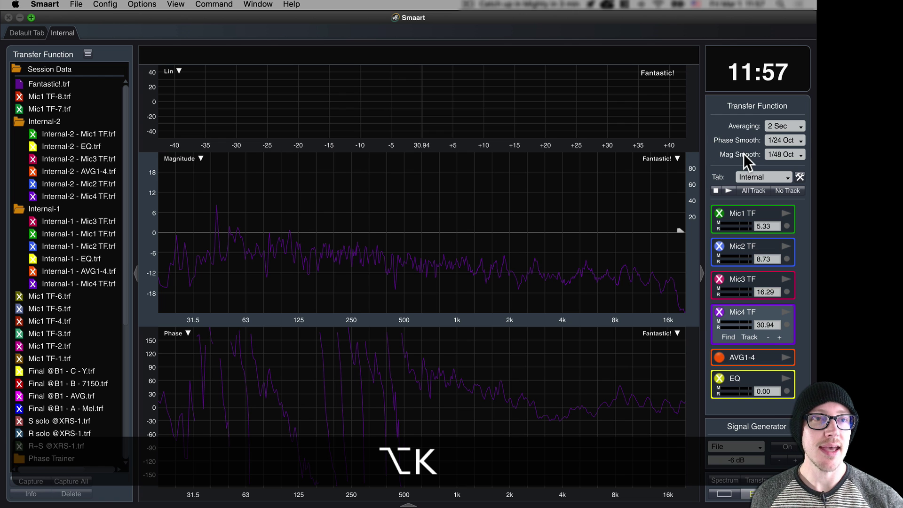
key(k)
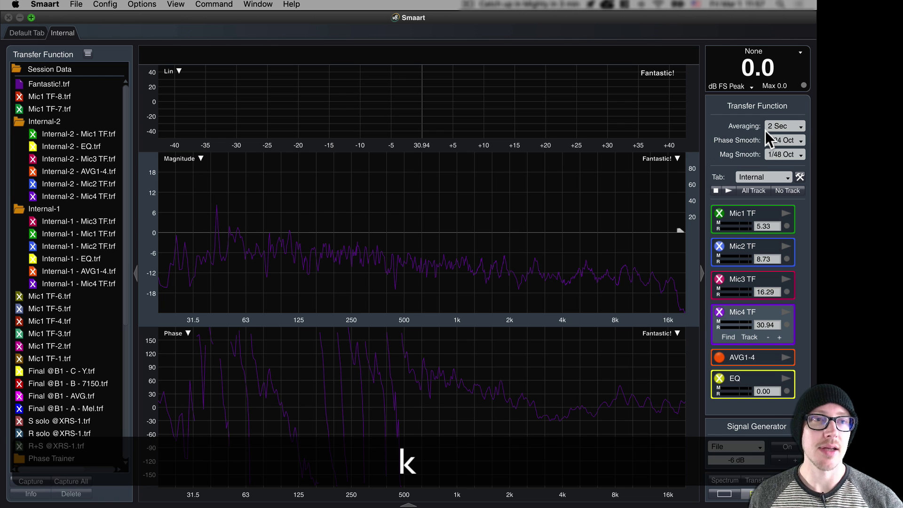
key(k)
key(k)
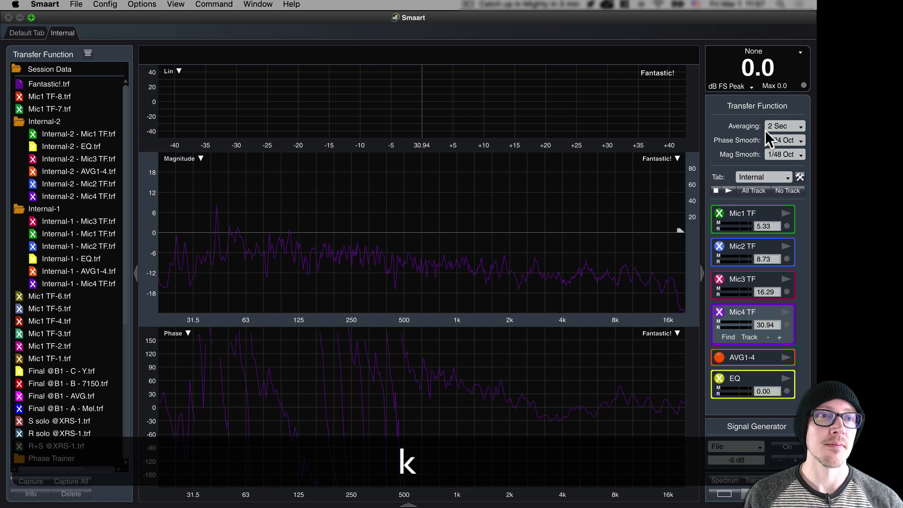
key(k)
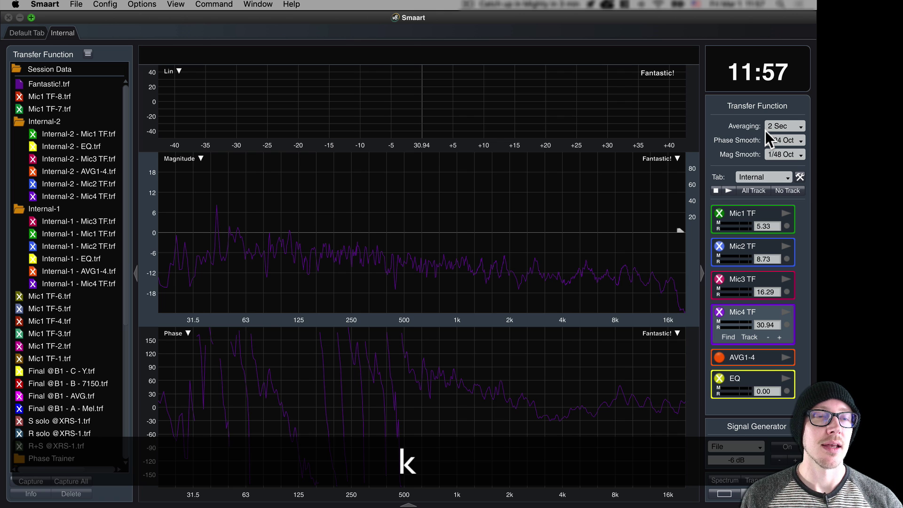
key(k)
key(k)
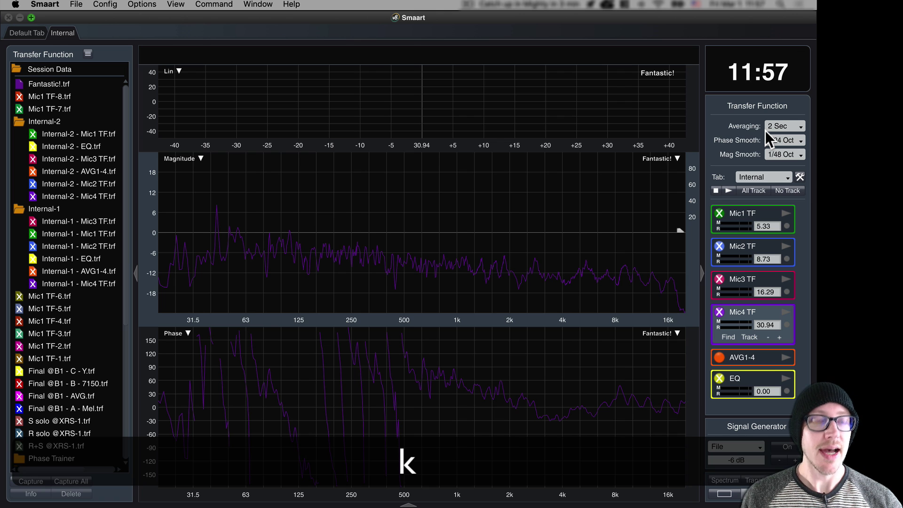
click(747, 5)
click(747, 7)
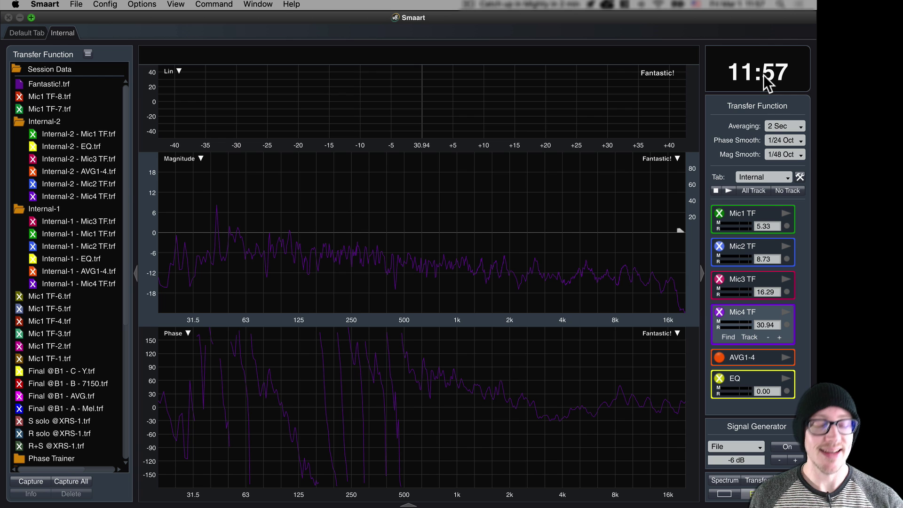
Hide the clock panel and go back to the Chrome article, clearing the heading highlight
key(alt+k)
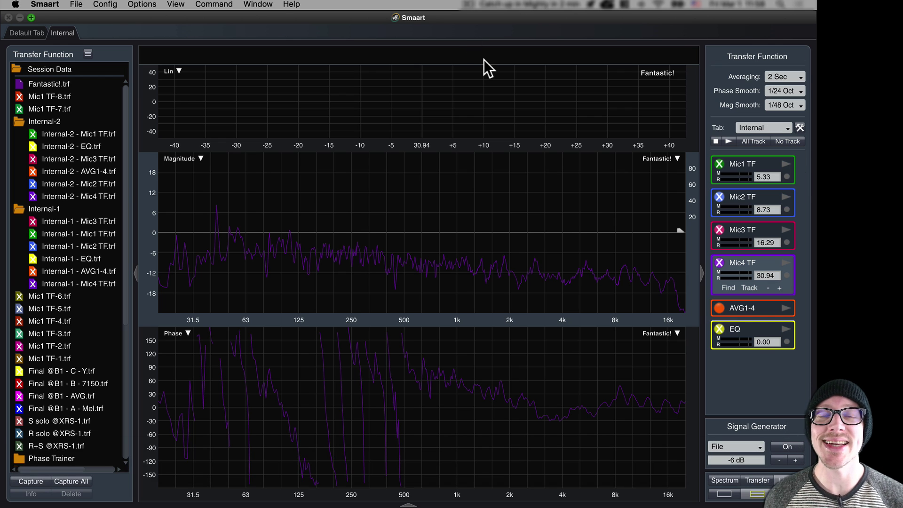
key(super+Tab)
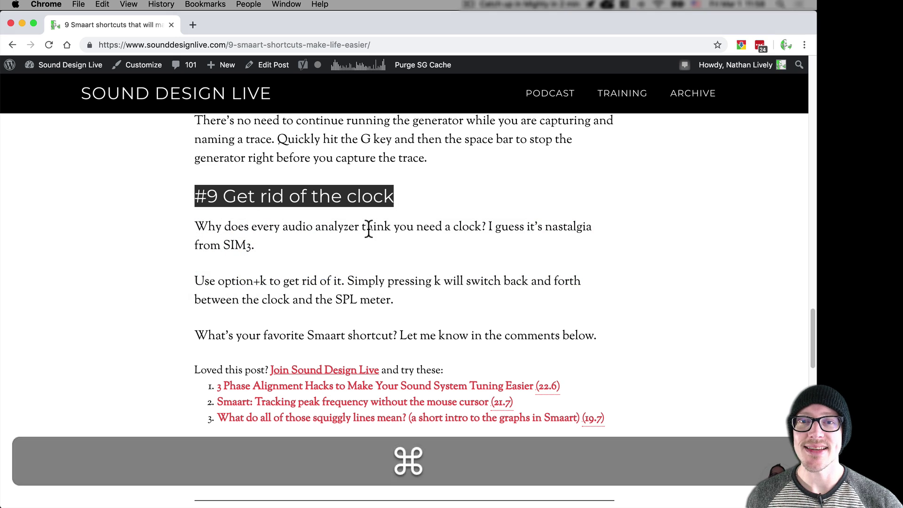
click(369, 228)
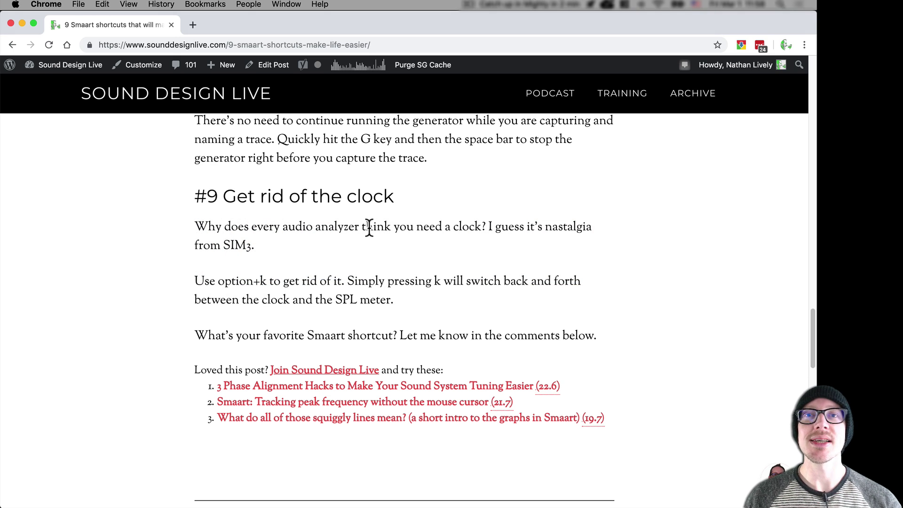